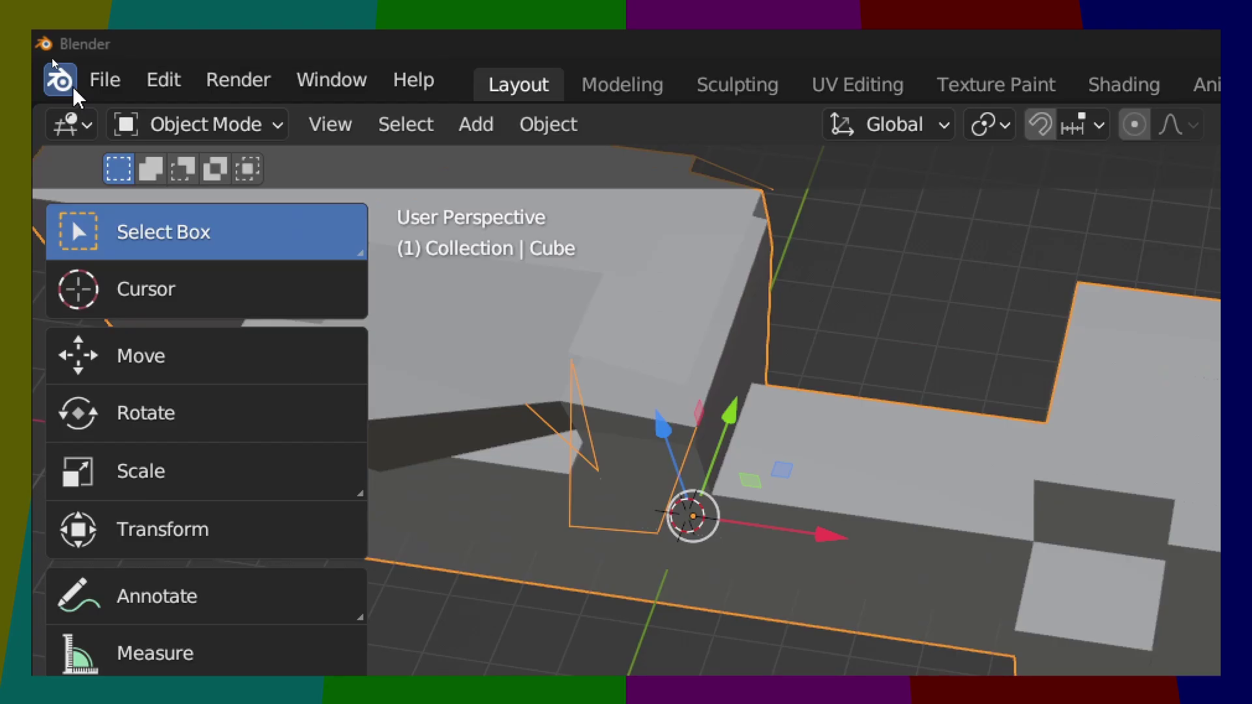
Check the version splash, start a new General file without saving, and orbit into perspective.
{"action": "left_click", "coordinate": [46, 55]}
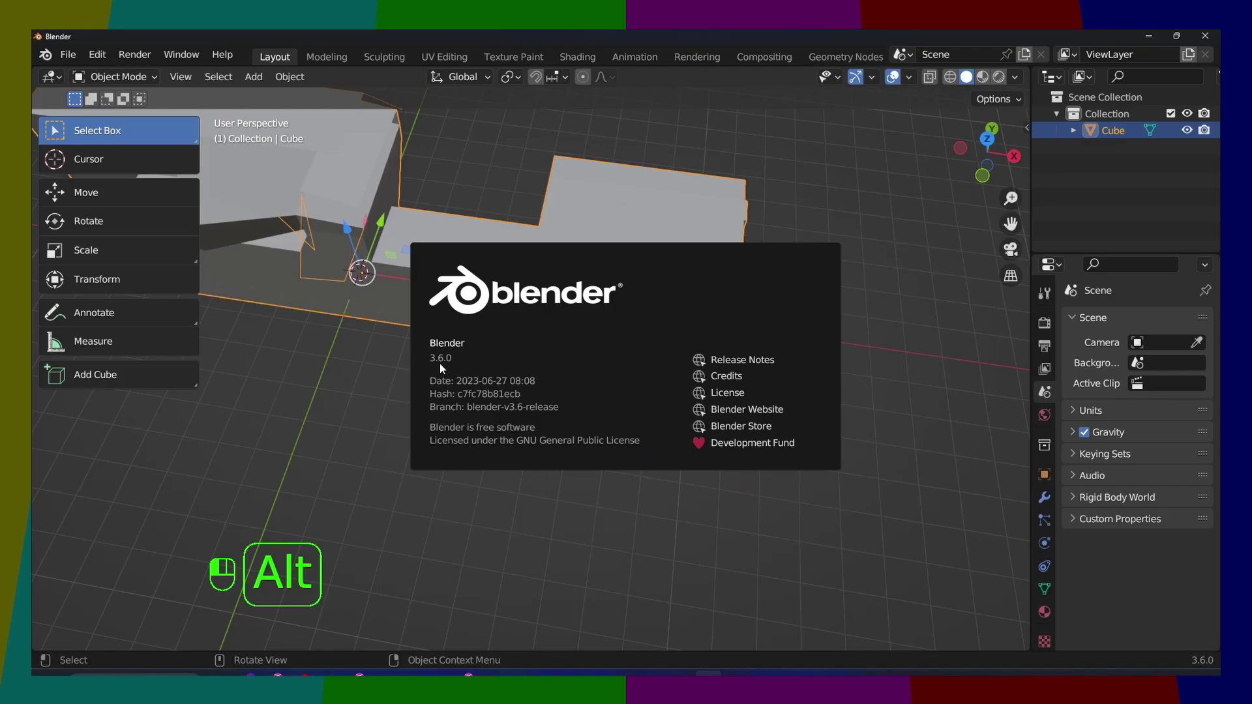
{"action": "left_click", "coordinate": [385, 295]}
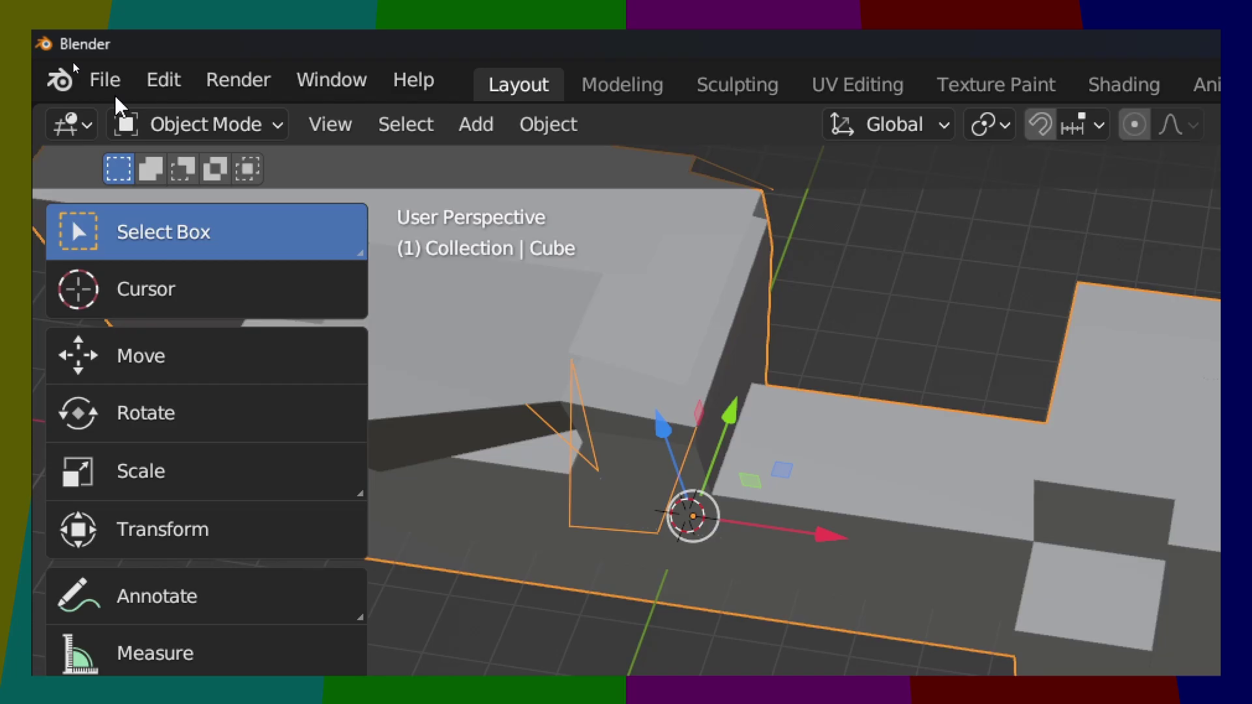
{"action": "left_click", "coordinate": [72, 57]}
{"action": "mouse_move", "coordinate": [317, 118]}
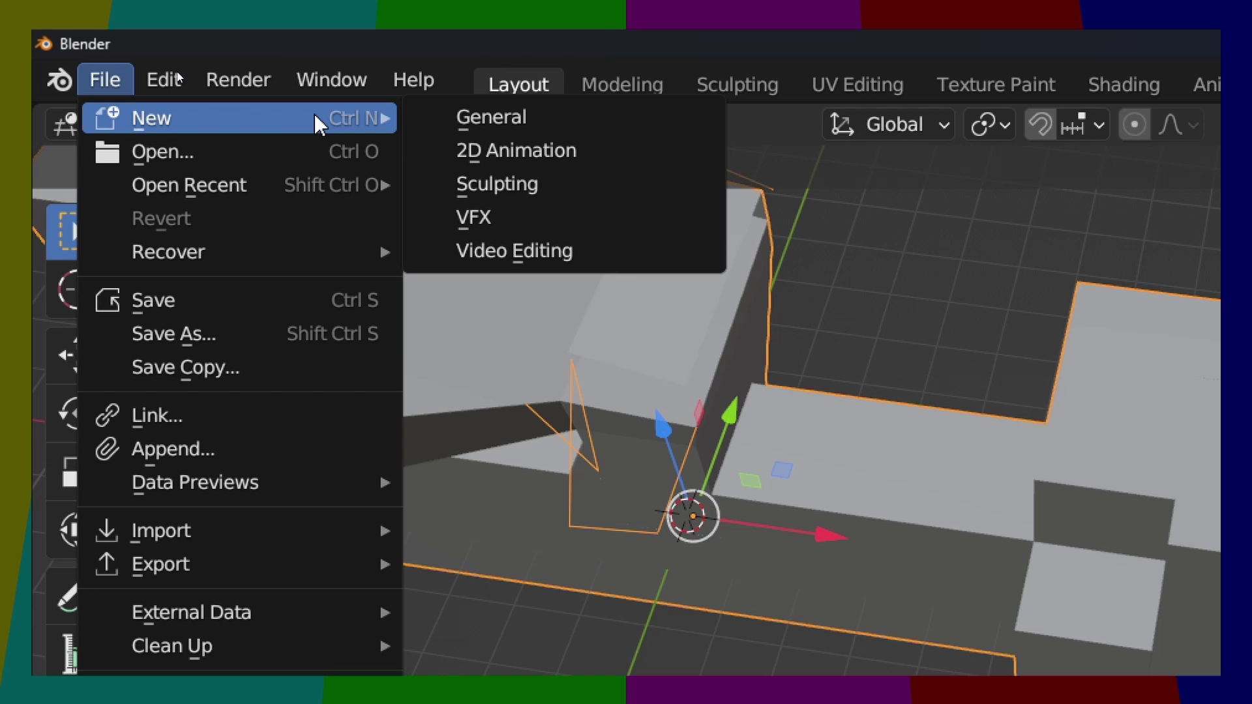
{"action": "left_click", "coordinate": [485, 124]}
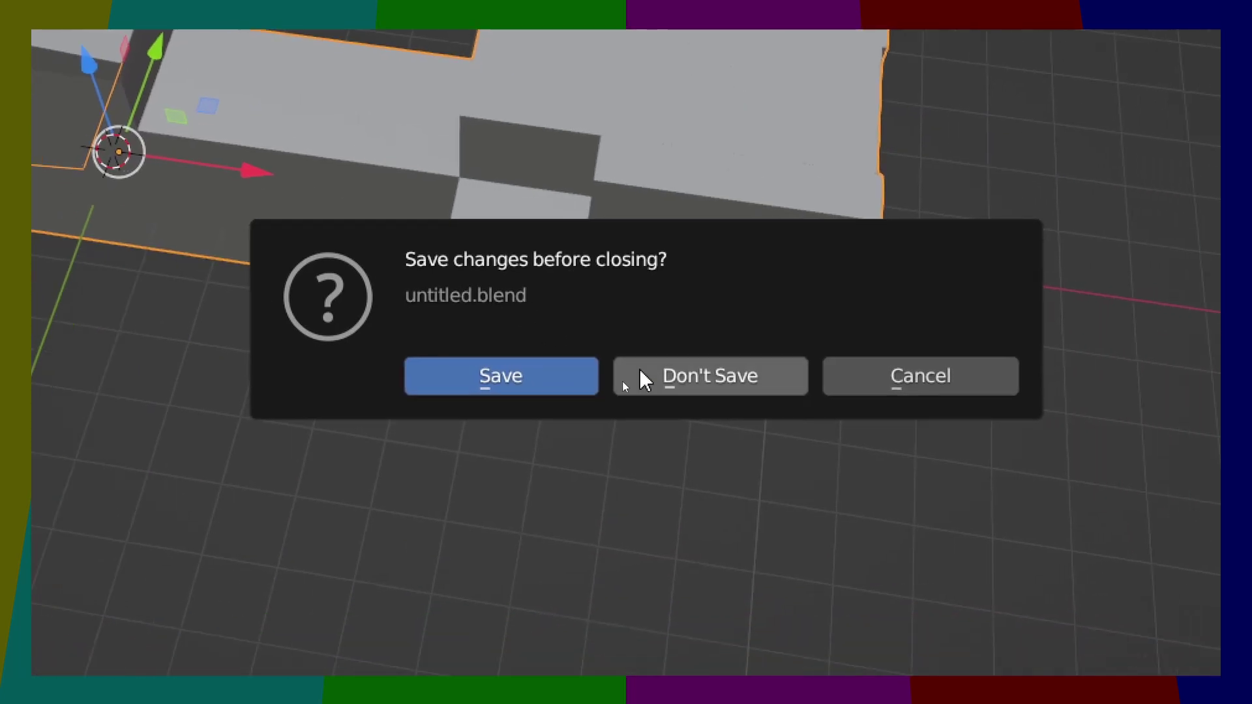
{"action": "left_click", "coordinate": [636, 377]}
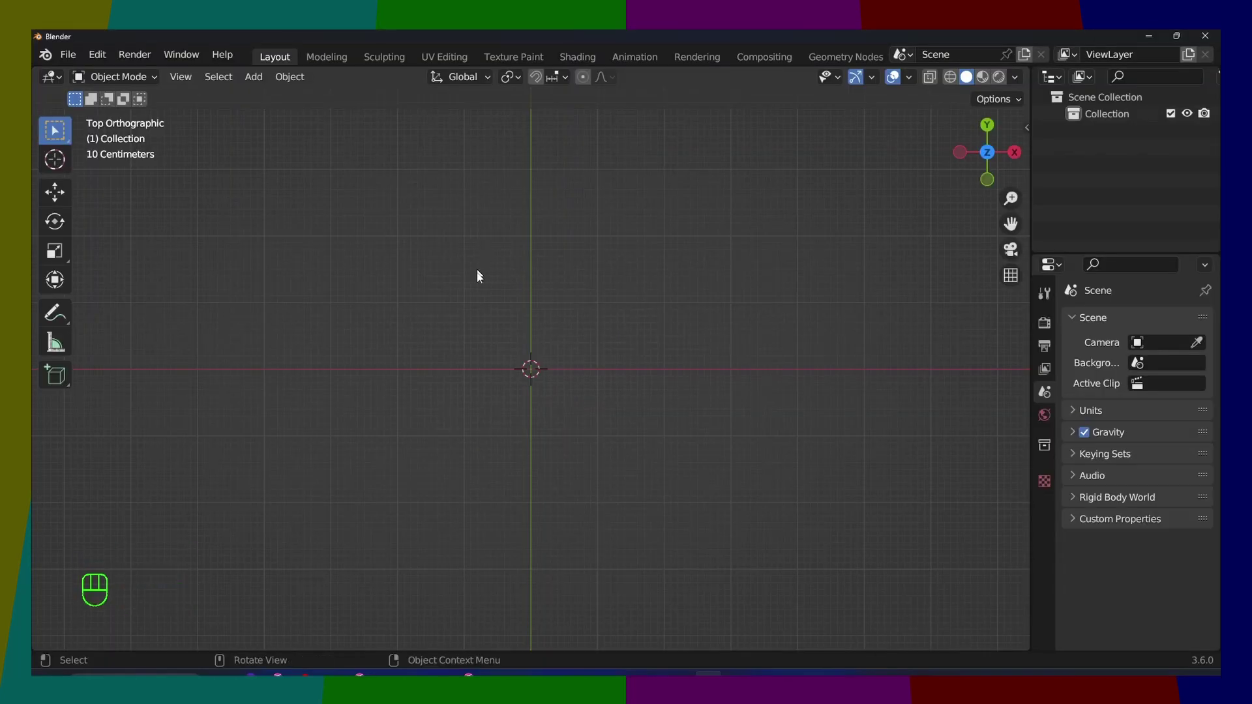
{"action": "middle_click_drag", "start_coordinate": [478, 274], "coordinate": [521, 299]}
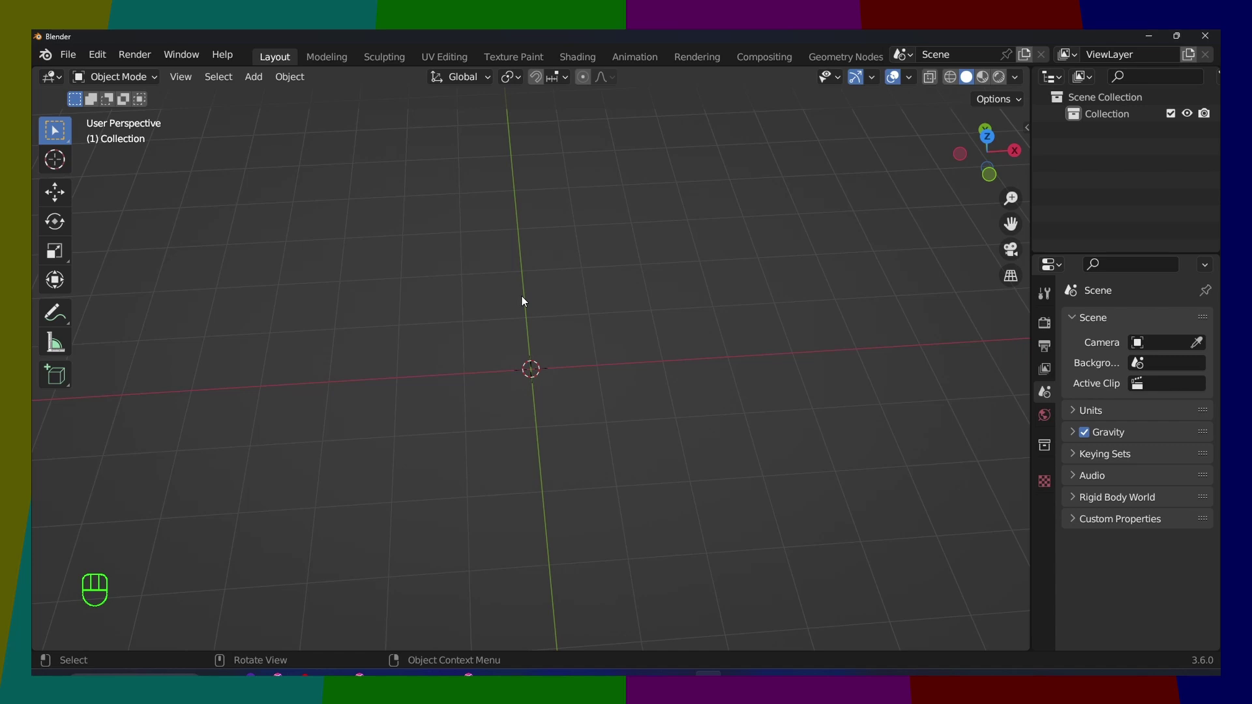
{"action": "key", "text": "shift+a"}
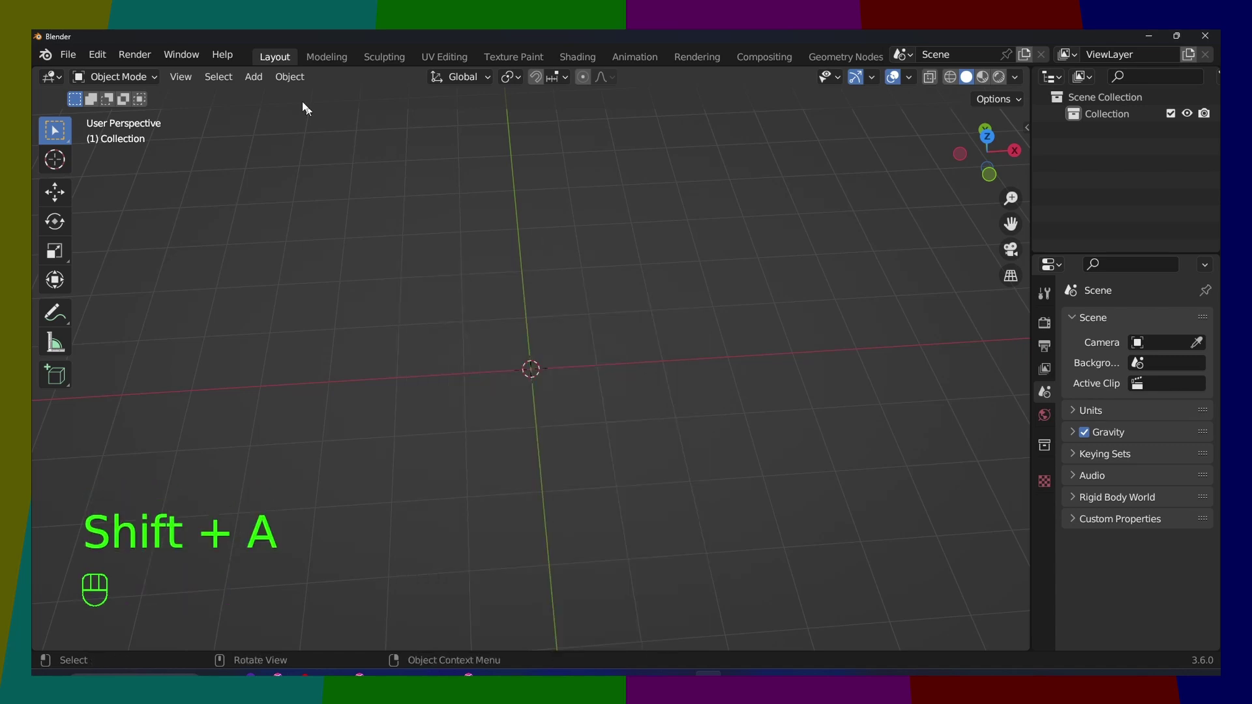
Add a cube mesh at the world origin.
{"action": "left_click", "coordinate": [262, 77]}
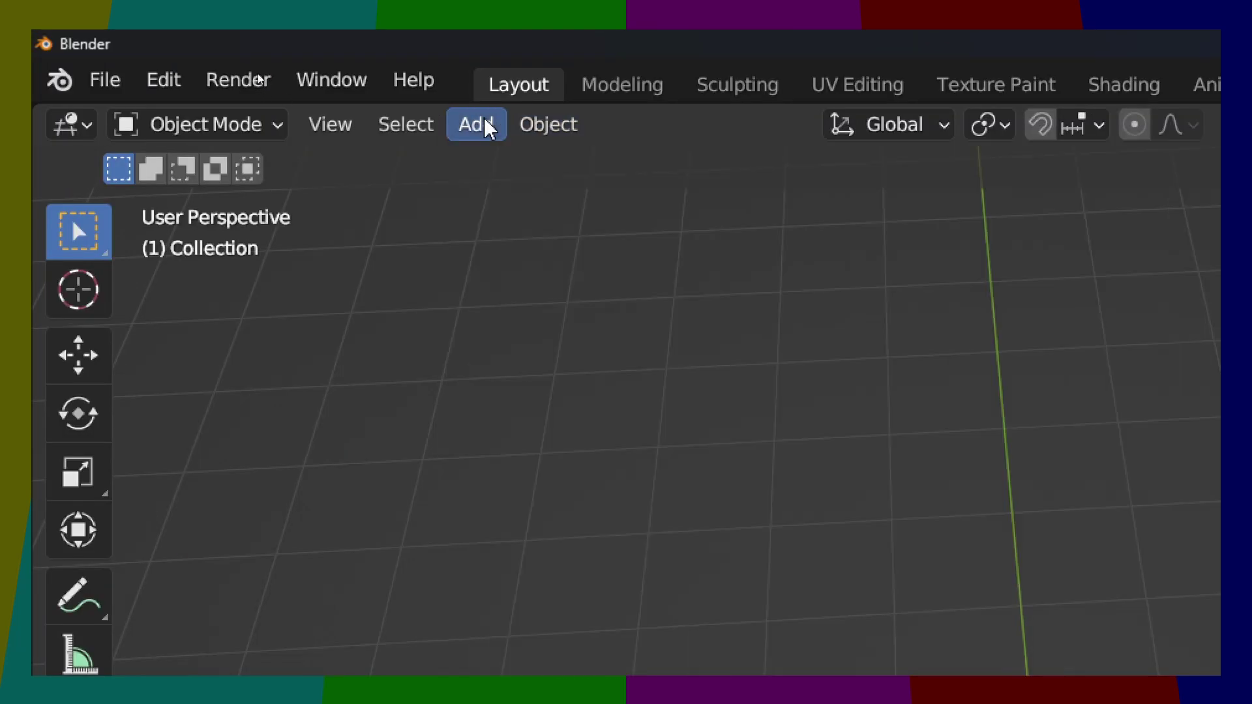
{"action": "left_click", "coordinate": [476, 124]}
{"action": "left_click", "coordinate": [865, 191]}
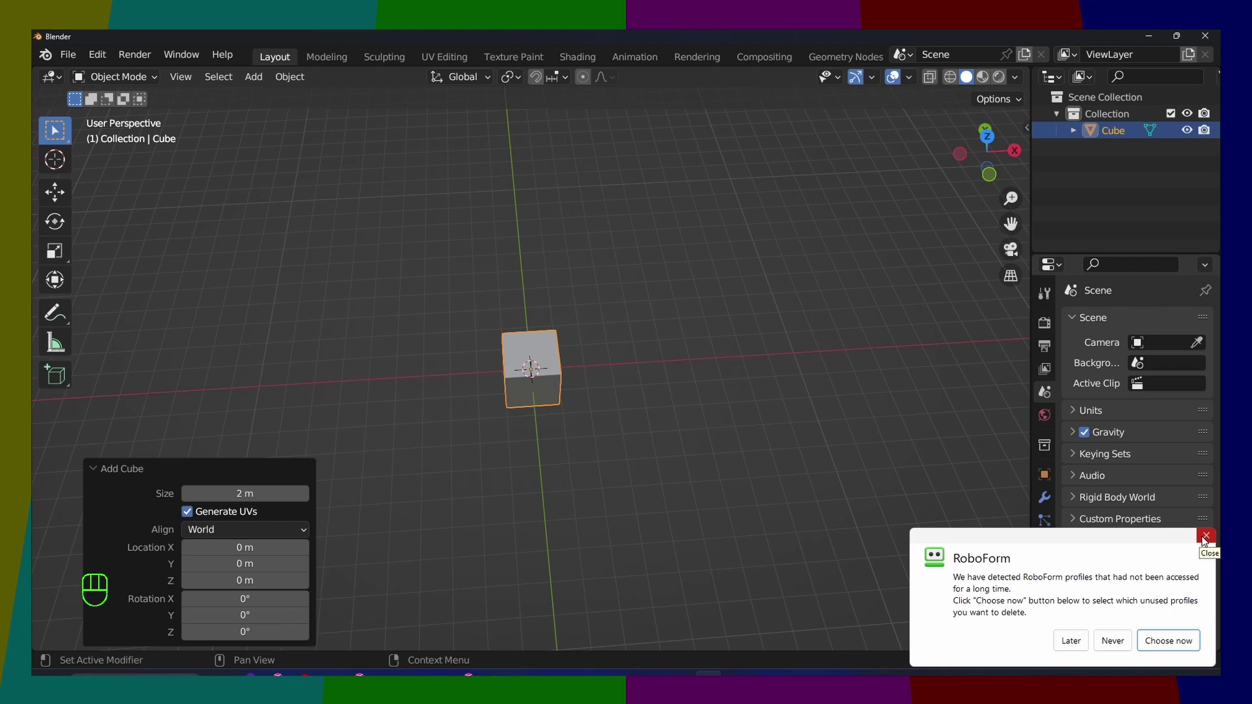
Dismiss the password manager pop-up and browse the Select menu.
{"action": "left_click", "coordinate": [1206, 537]}
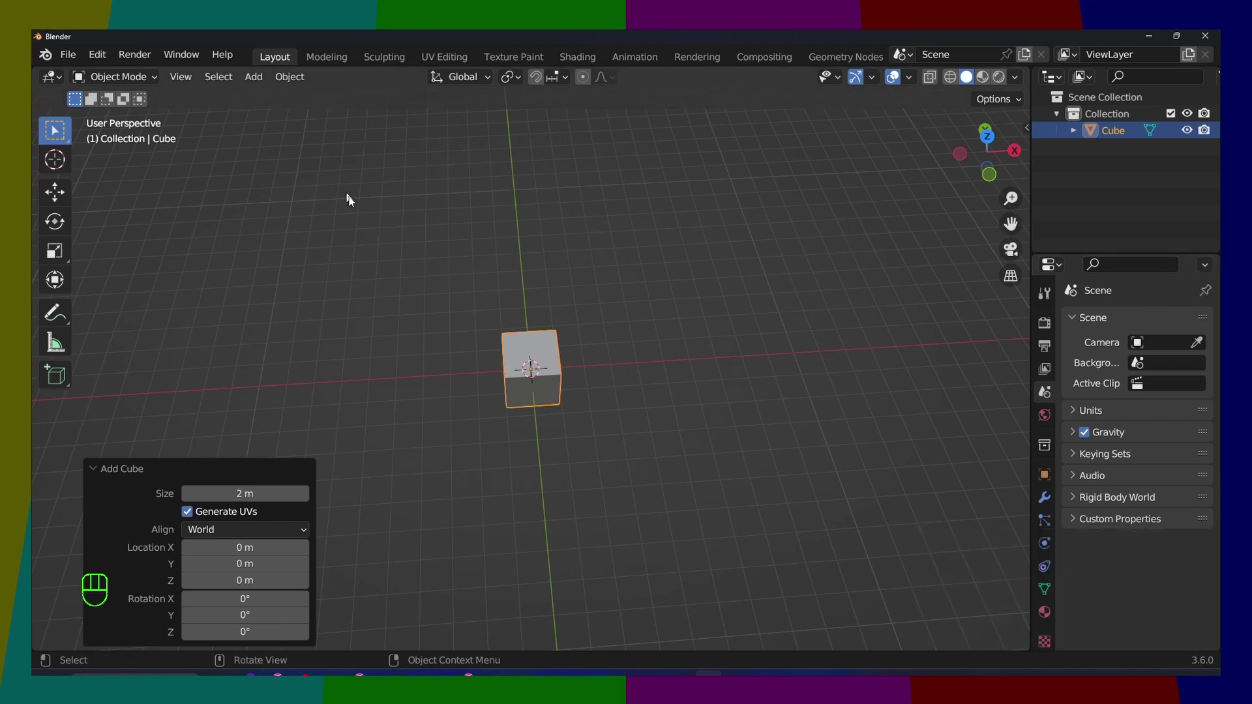
{"action": "left_click", "coordinate": [218, 77]}
{"action": "mouse_move", "coordinate": [255, 81]}
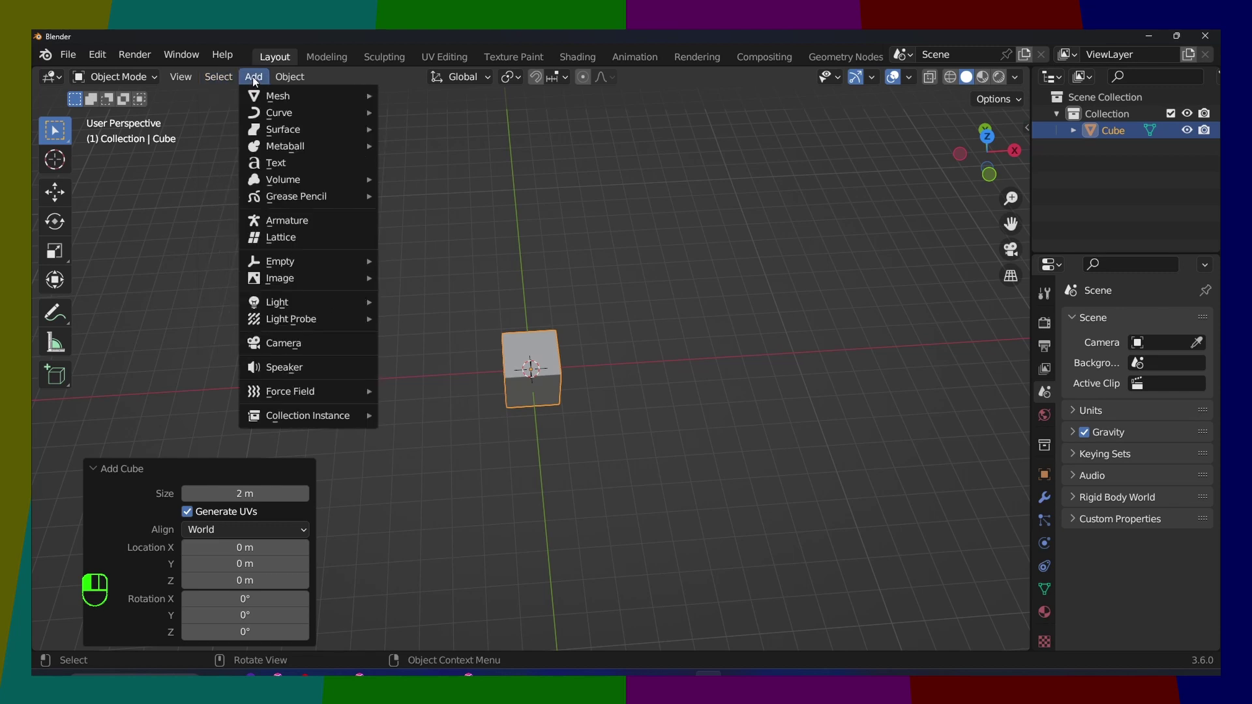
{"action": "mouse_move", "coordinate": [292, 76]}
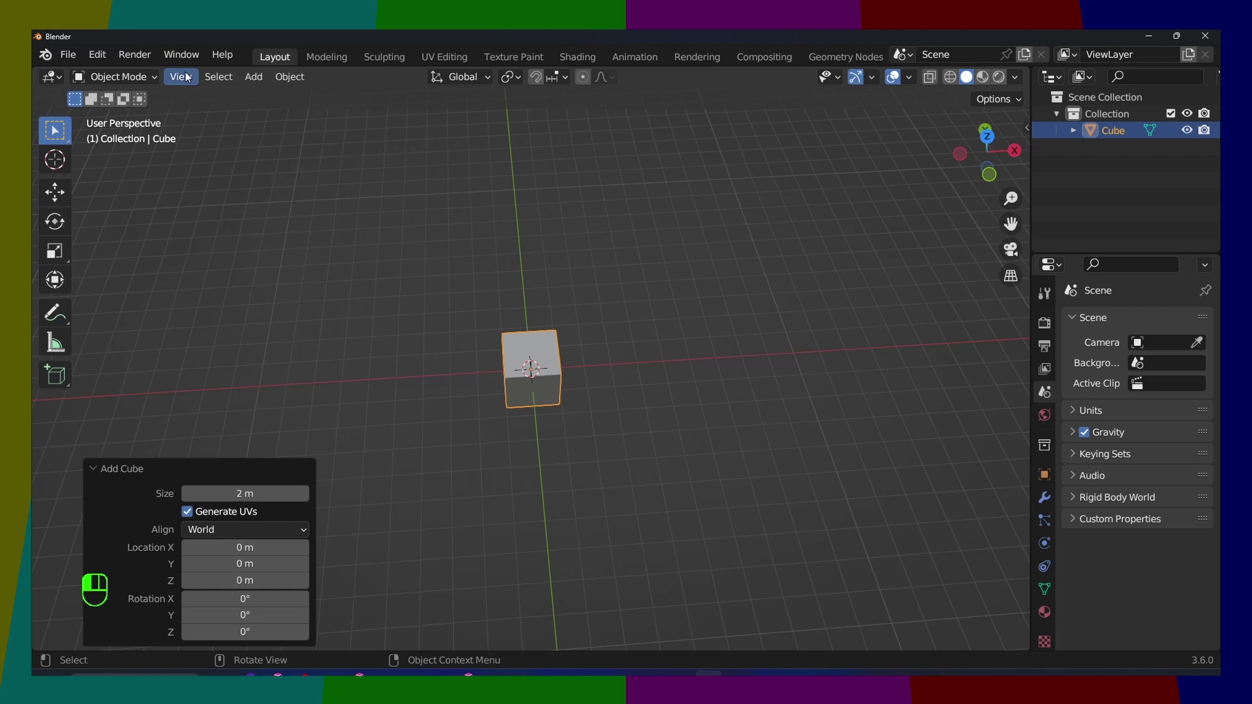
Hide the viewport header and box-select the cube.
{"action": "right_click", "coordinate": [340, 81]}
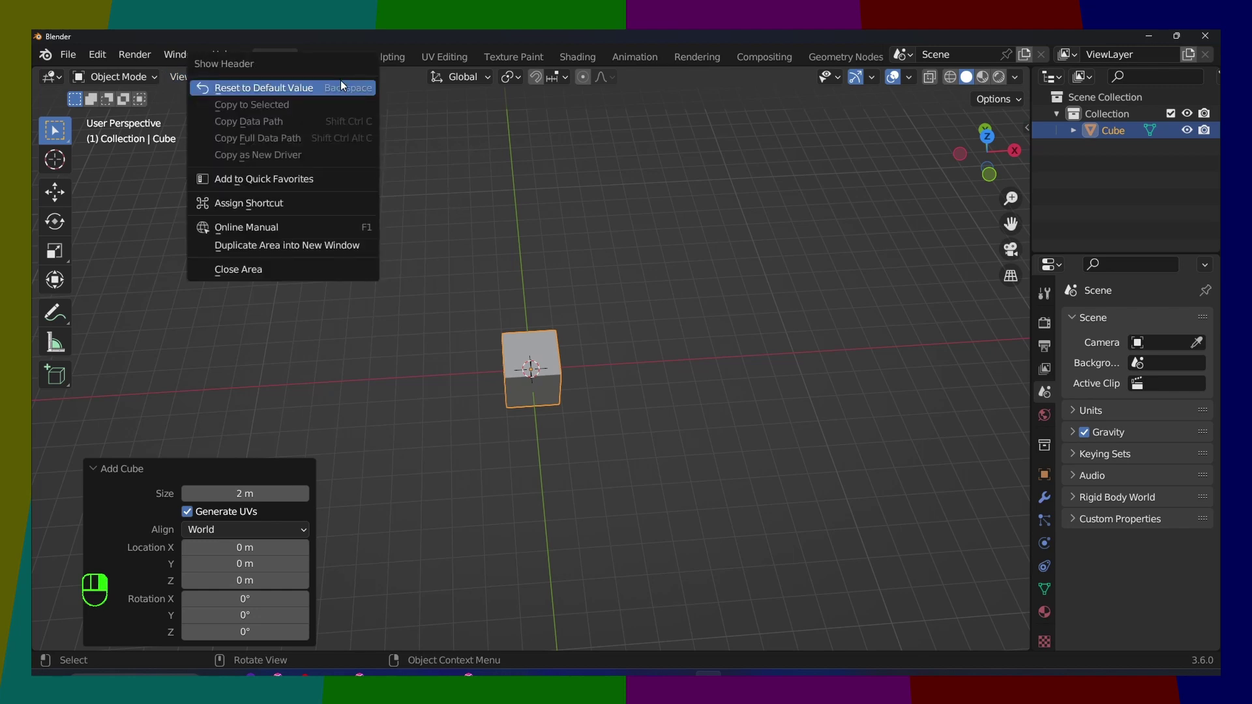
{"action": "left_click", "coordinate": [365, 85]}
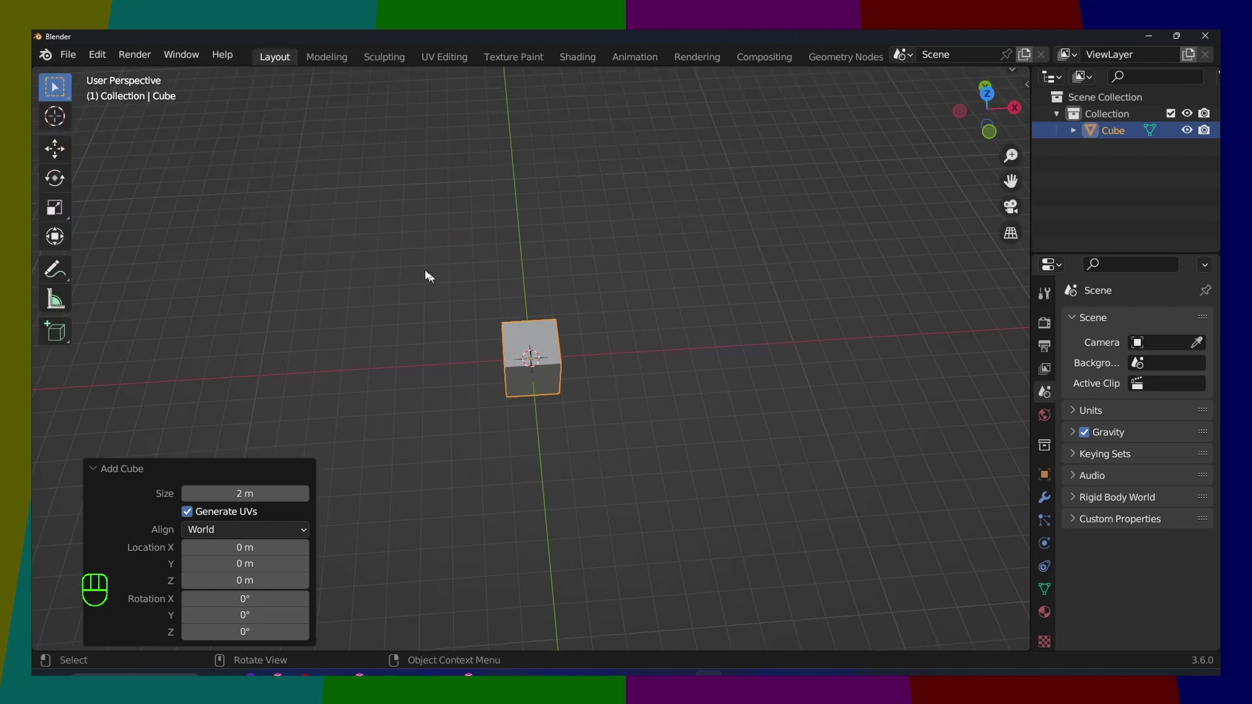
{"action": "left_click_drag", "start_coordinate": [411, 261], "coordinate": [619, 391]}
Apply Shade Smooth to the cube, then undo it so it stays flat-shaded.
{"action": "right_click", "coordinate": [489, 347]}
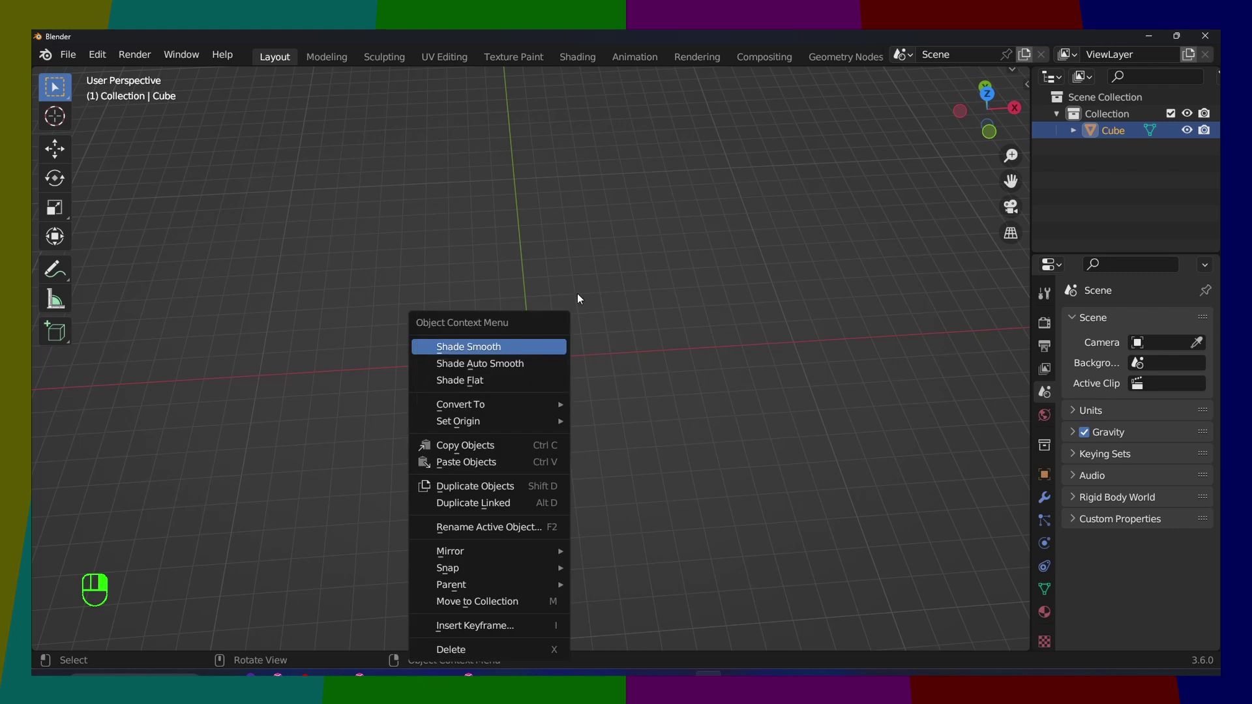
{"action": "left_click", "coordinate": [541, 346]}
{"action": "scroll", "coordinate": [576, 358], "scroll_direction": "up", "scroll_amount": 5}
{"action": "middle_click_drag", "start_coordinate": [592, 359], "coordinate": [534, 299]}
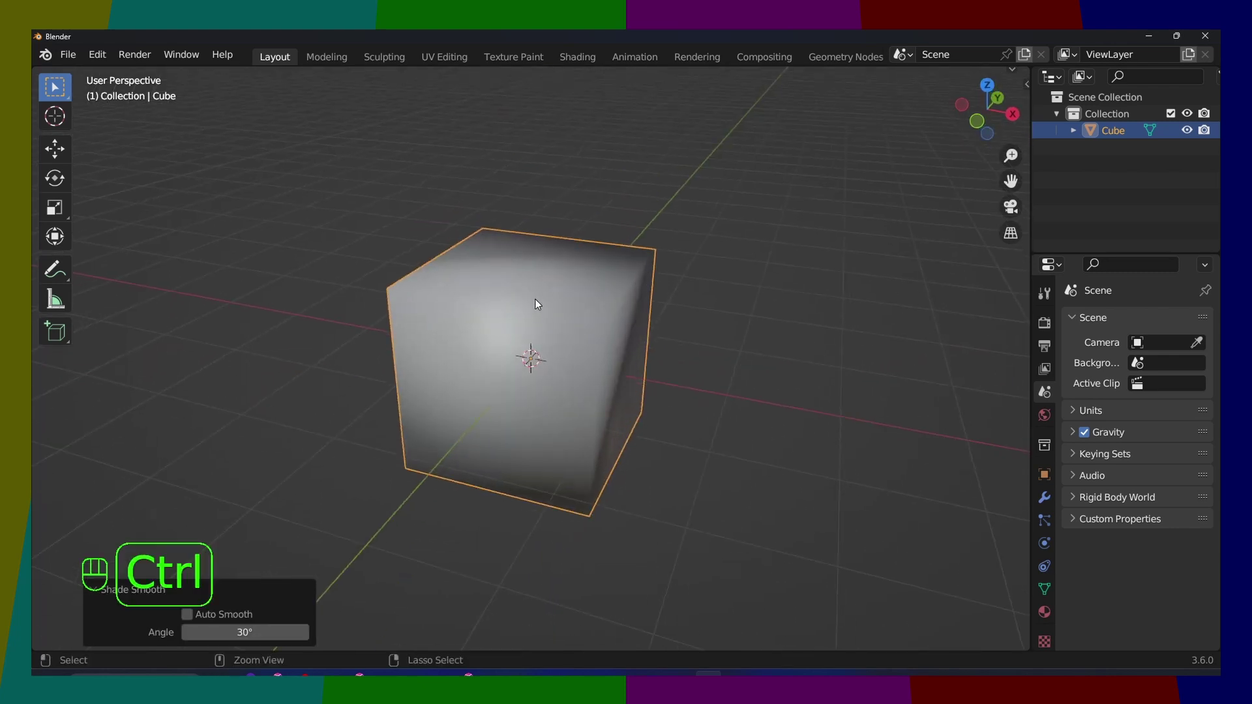
{"action": "key", "text": "ctrl+z"}
{"action": "right_click", "coordinate": [533, 284]}
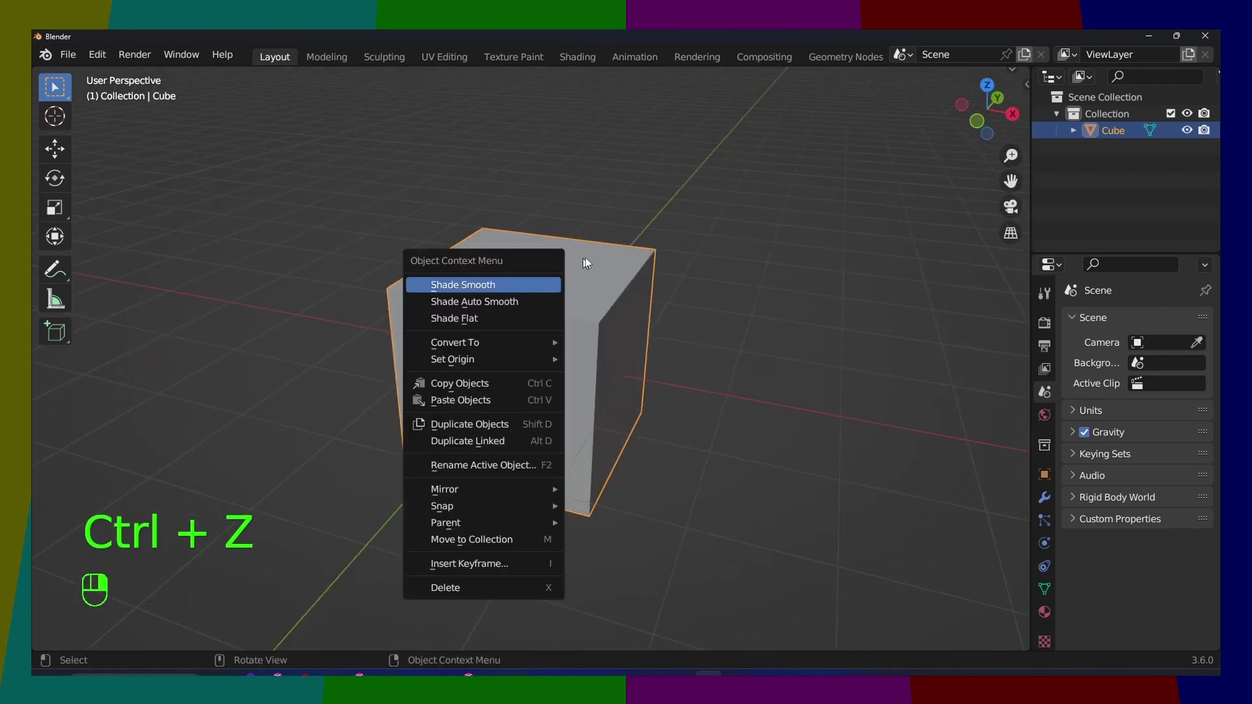
Switch the cube into Edit Mode.
{"action": "key", "text": "Tab"}
{"action": "right_click", "coordinate": [564, 279]}
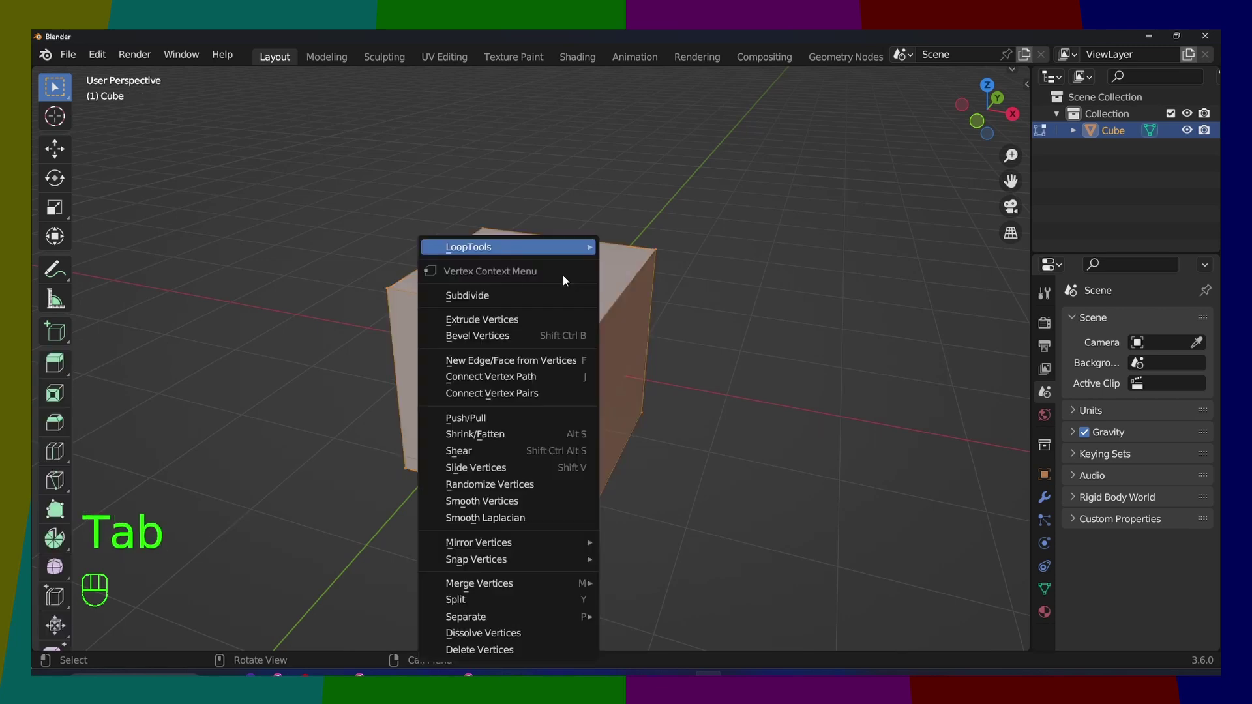
{"action": "right_click_drag", "start_coordinate": [564, 279], "coordinate": [587, 224]}
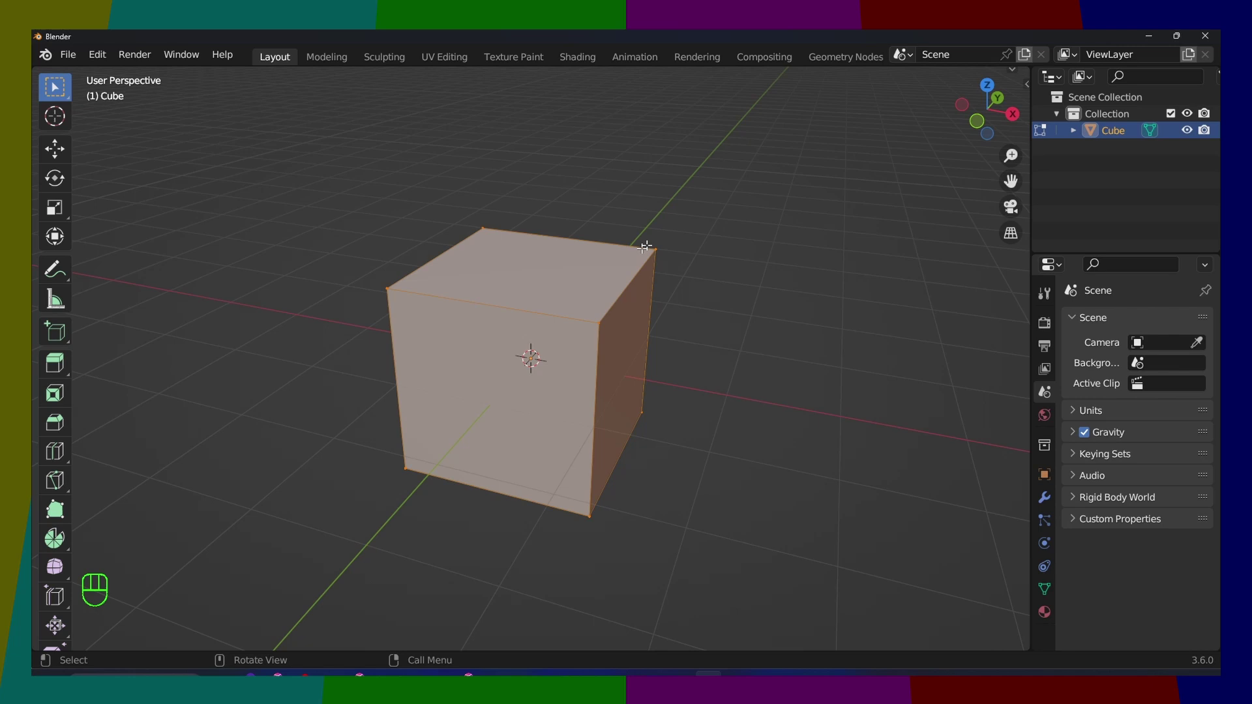
Restore the viewport header, confirm Edit Mode in the mode list, and open the vertex context menu.
{"action": "left_click", "coordinate": [1012, 69]}
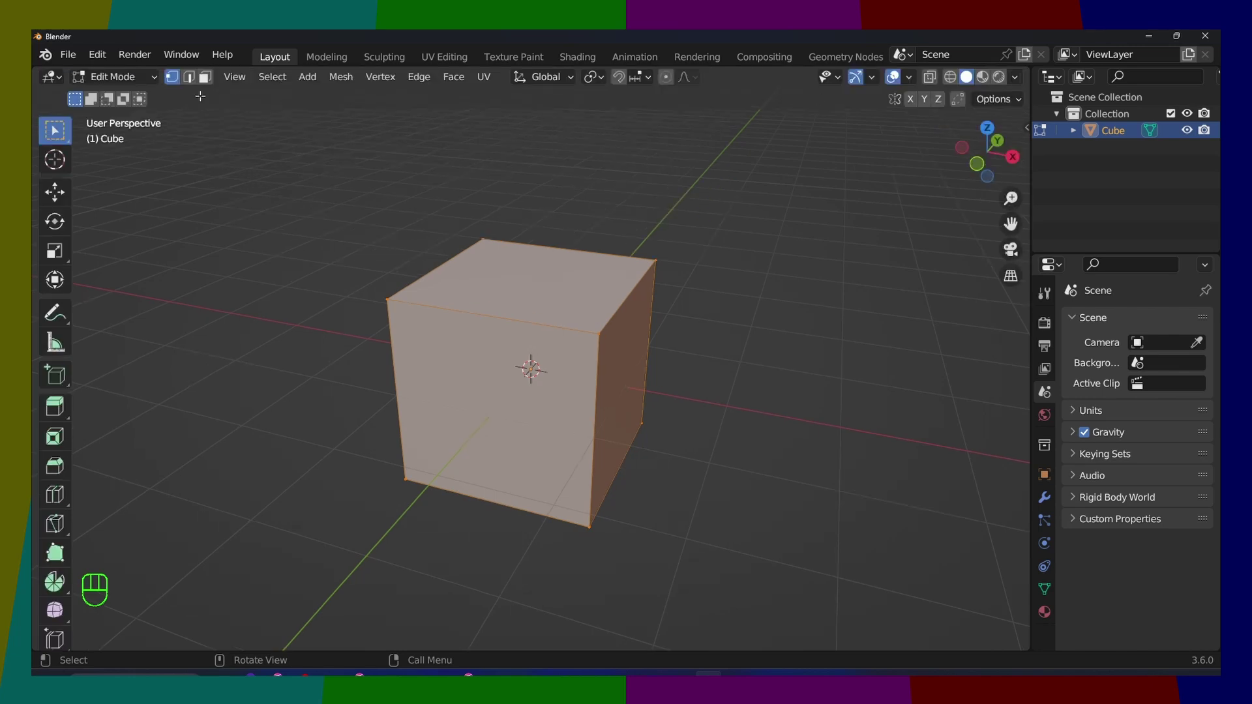
{"action": "left_click", "coordinate": [112, 76]}
{"action": "left_click", "coordinate": [117, 114]}
{"action": "left_click", "coordinate": [120, 77]}
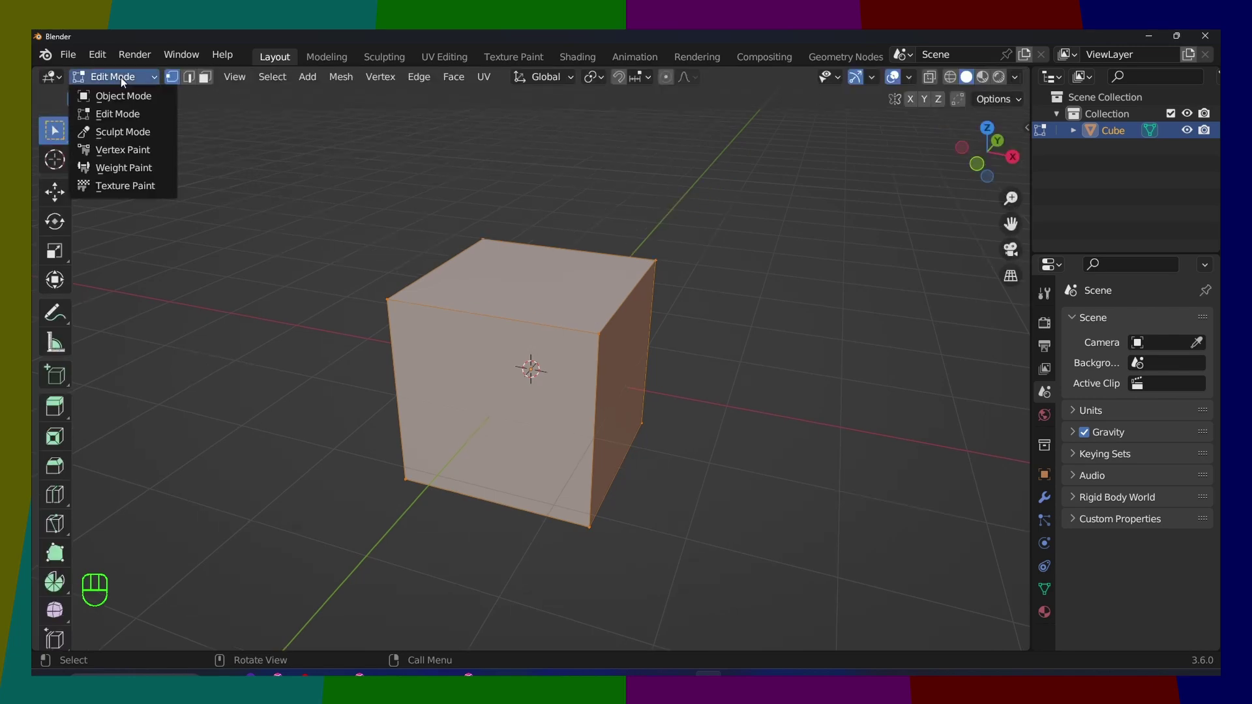
{"action": "left_click", "coordinate": [120, 77]}
{"action": "right_click", "coordinate": [512, 258]}
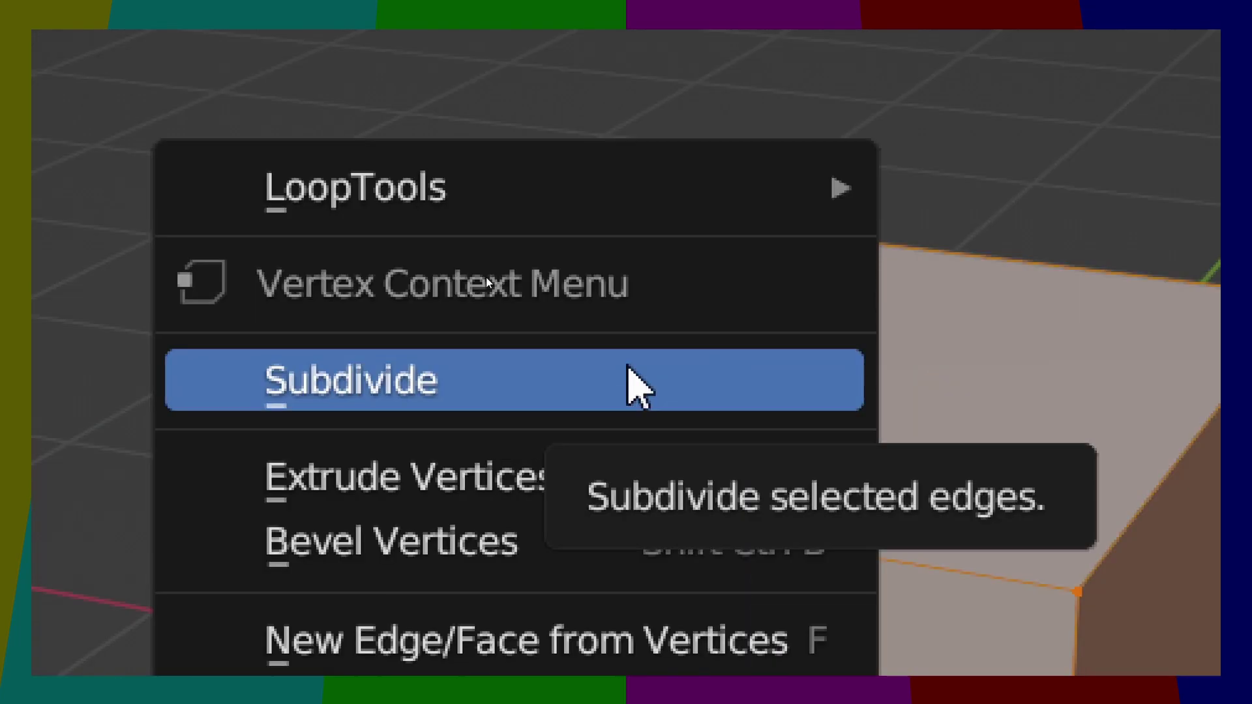
Subdivide the cube and raise Number of Cuts to 10 with Smoothness 1.000.
{"action": "left_click", "coordinate": [629, 391]}
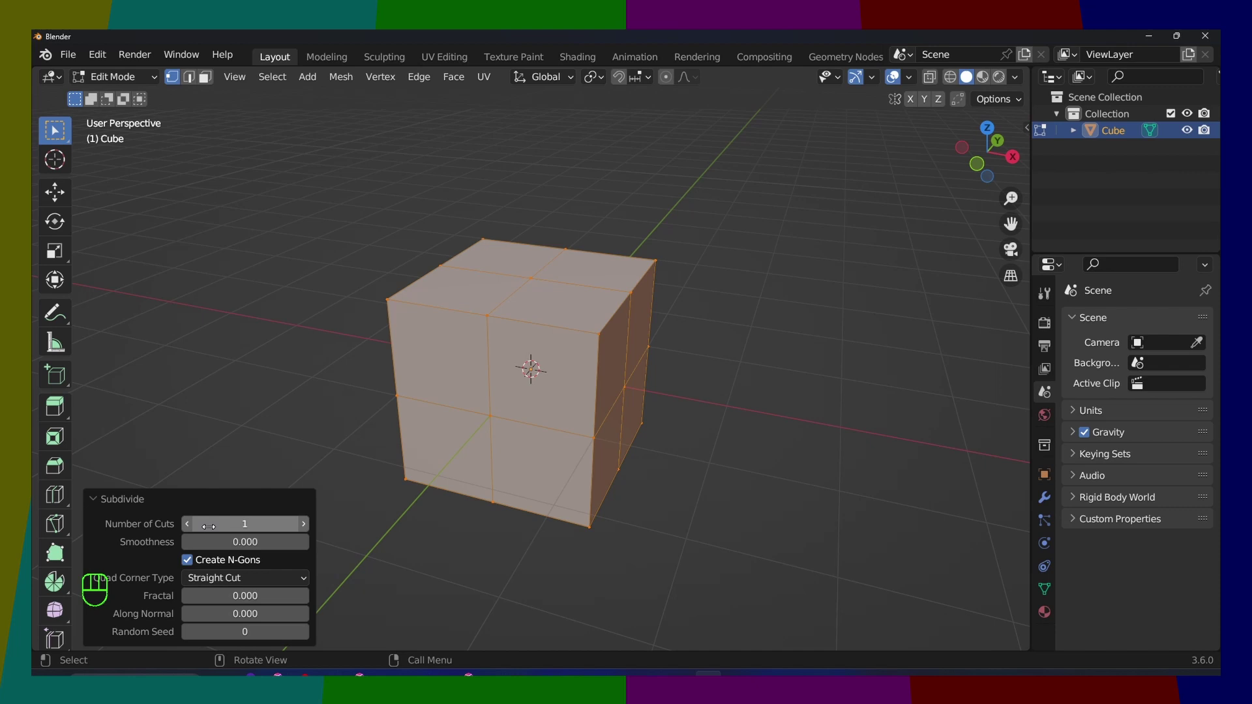
{"action": "left_click_drag", "start_coordinate": [212, 528], "coordinate": [300, 541]}
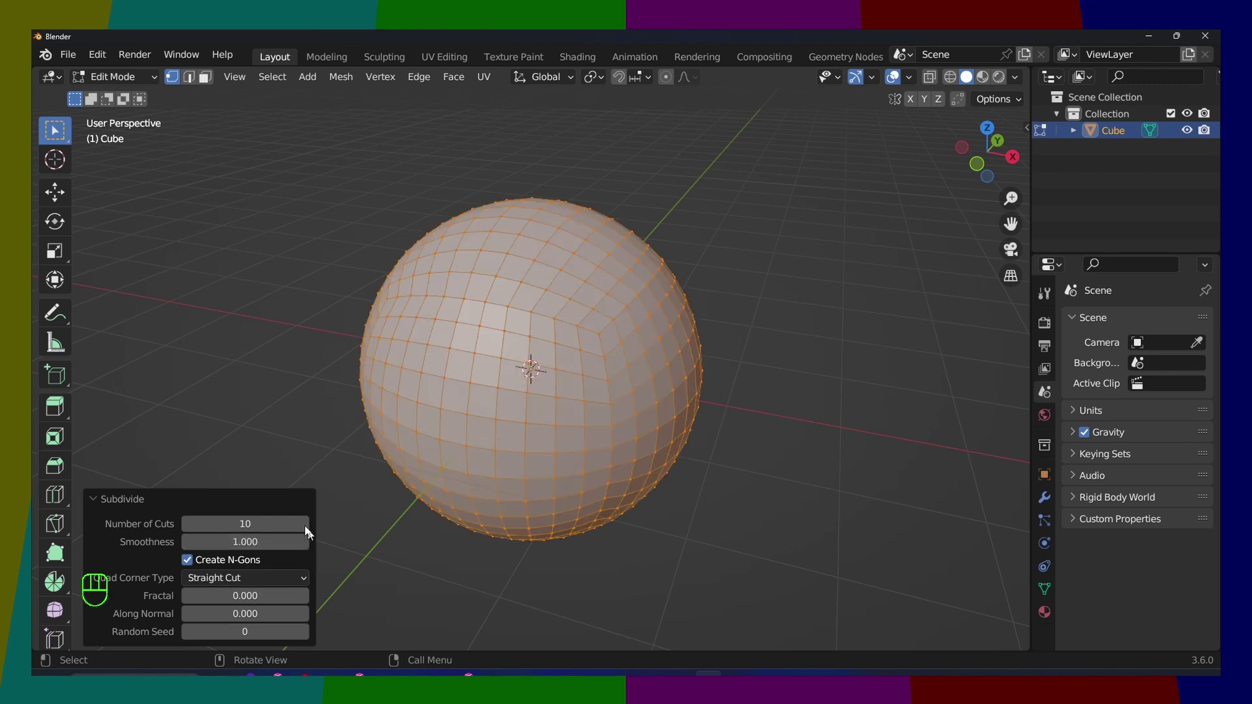
Try Fractal 1.490, Along Normal 1.000 and Random Seed 44 in the Subdivide panel.
{"action": "left_click_drag", "start_coordinate": [240, 595], "coordinate": [281, 595]}
{"action": "middle_click_drag", "start_coordinate": [352, 482], "coordinate": [390, 443]}
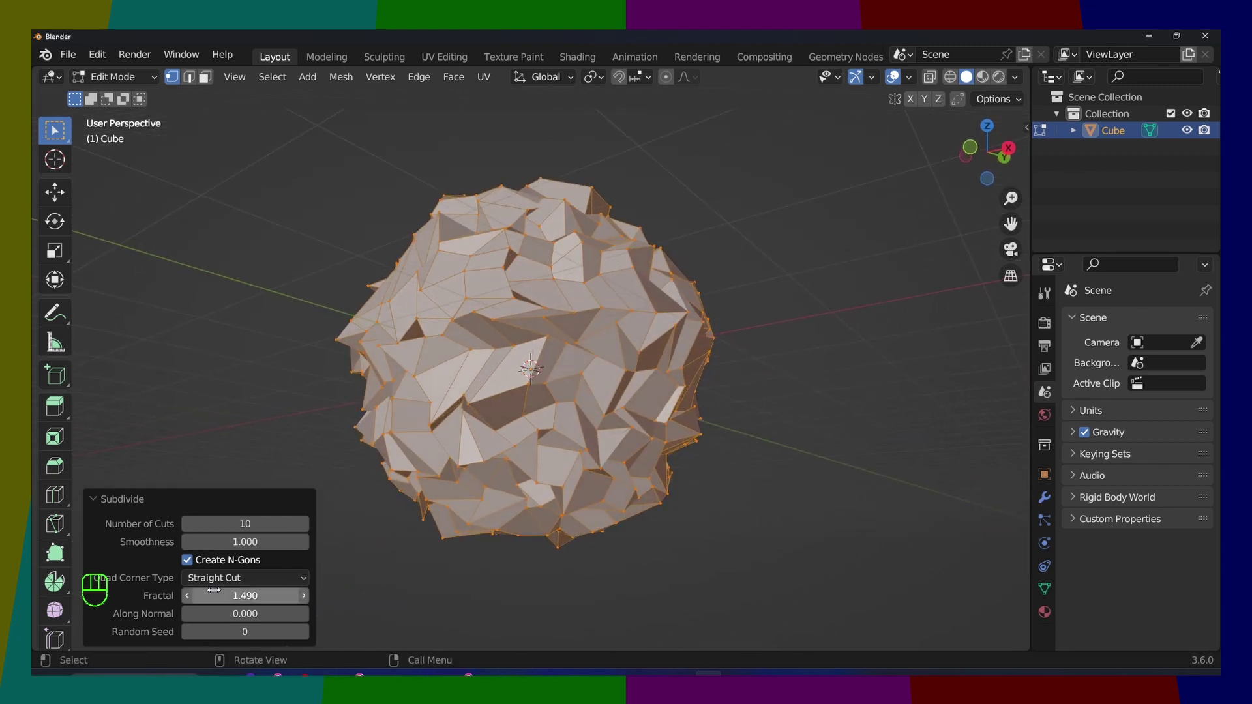
{"action": "left_click_drag", "start_coordinate": [245, 613], "coordinate": [293, 613]}
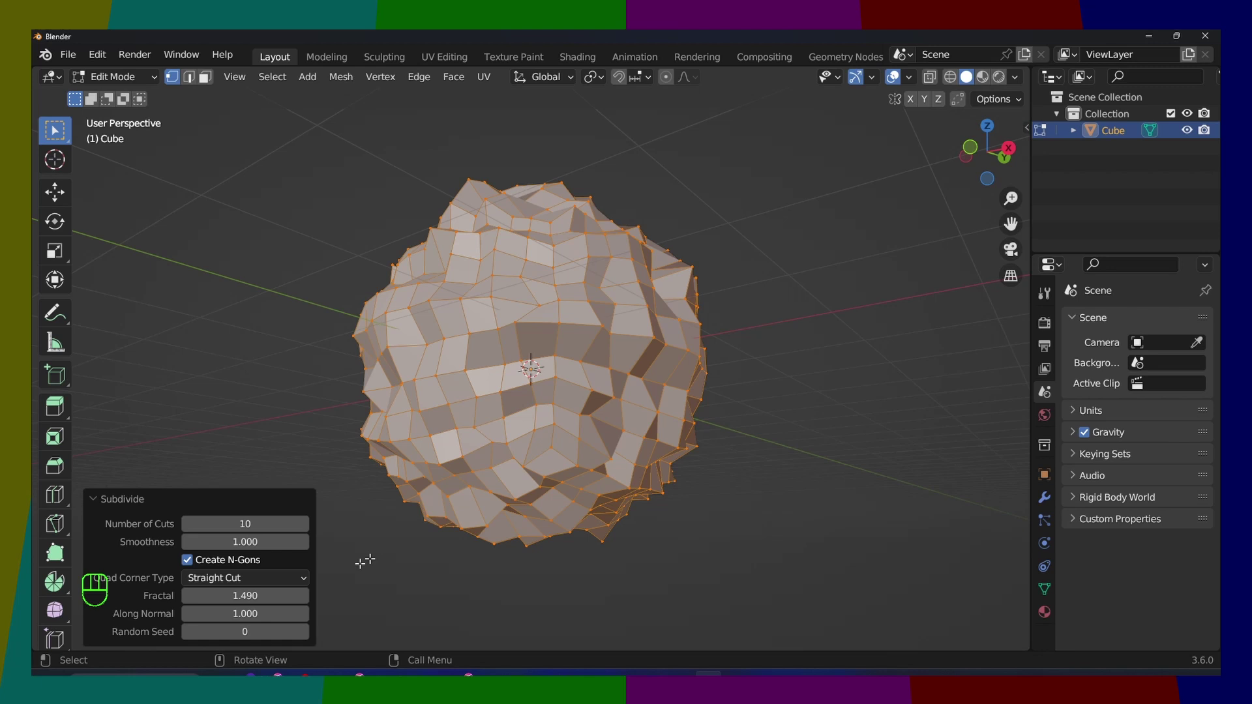
{"action": "middle_click_drag", "start_coordinate": [363, 556], "coordinate": [389, 551]}
{"action": "left_click_drag", "start_coordinate": [229, 630], "coordinate": [278, 630]}
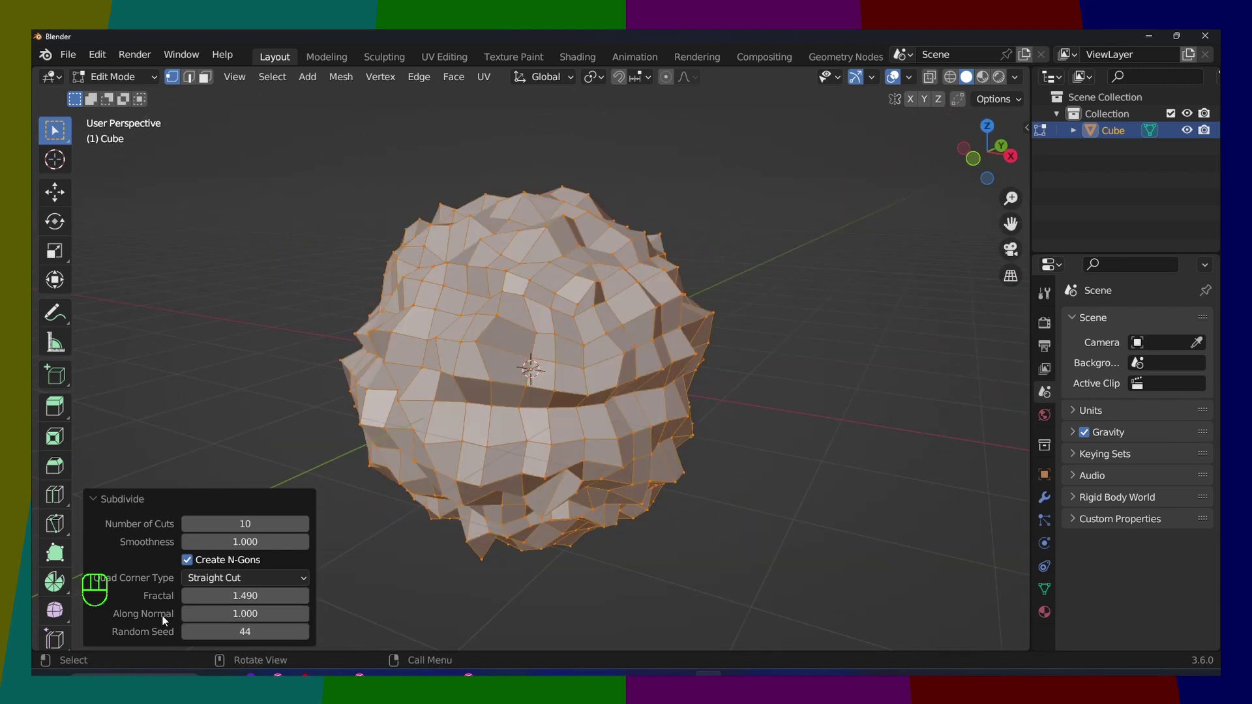
Set Fractal to 1.05, then reset it to 0.
{"action": "left_click", "coordinate": [248, 596]}
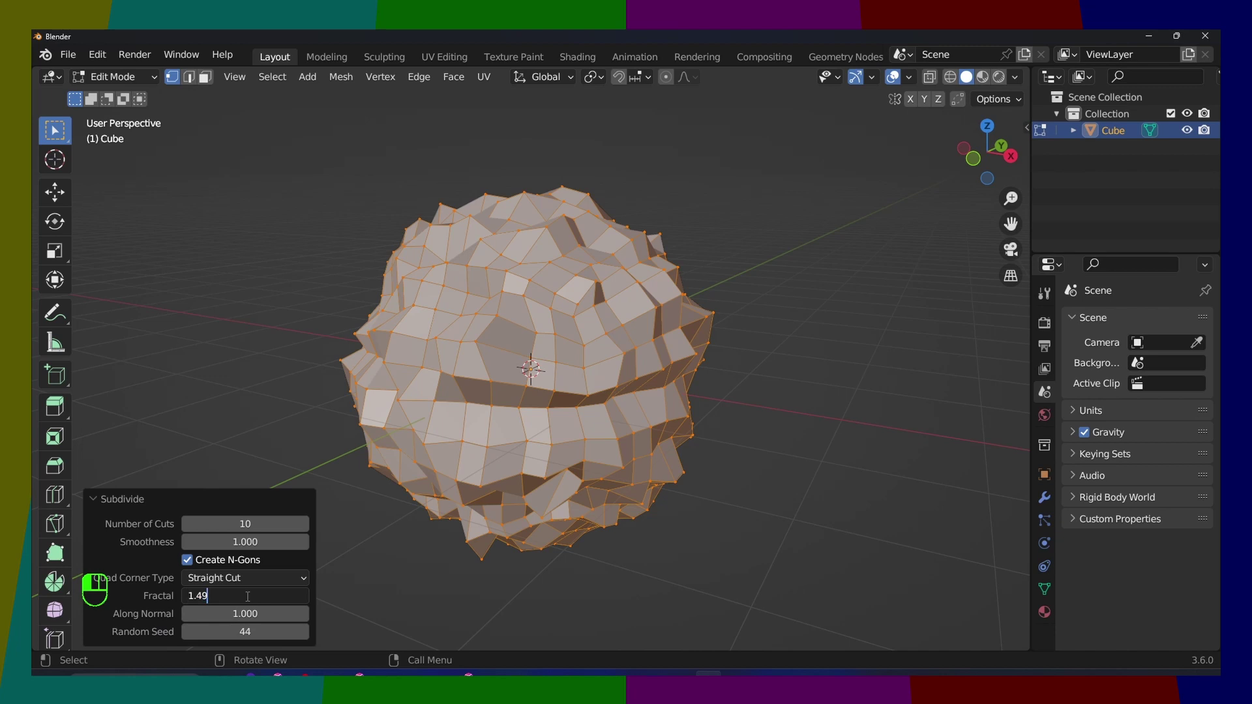
{"action": "left_click", "coordinate": [142, 589]}
{"action": "left_click", "coordinate": [183, 597]}
{"action": "type", "text": "1.05"}
{"action": "key", "text": "Return"}
{"action": "left_click", "coordinate": [281, 602]}
{"action": "key", "text": "ctrl+a"}
{"action": "type", "text": "0"}
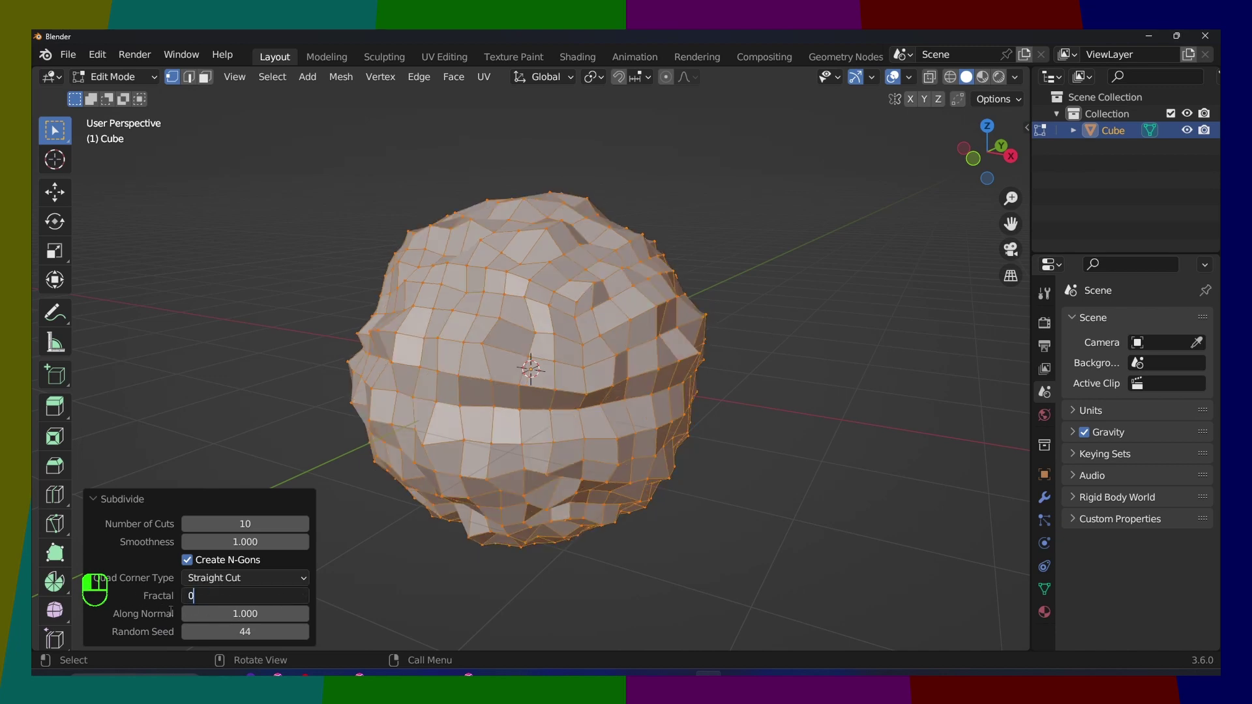
{"action": "key", "text": "Return"}
Reset Random Seed to 0.
{"action": "left_click", "coordinate": [200, 631]}
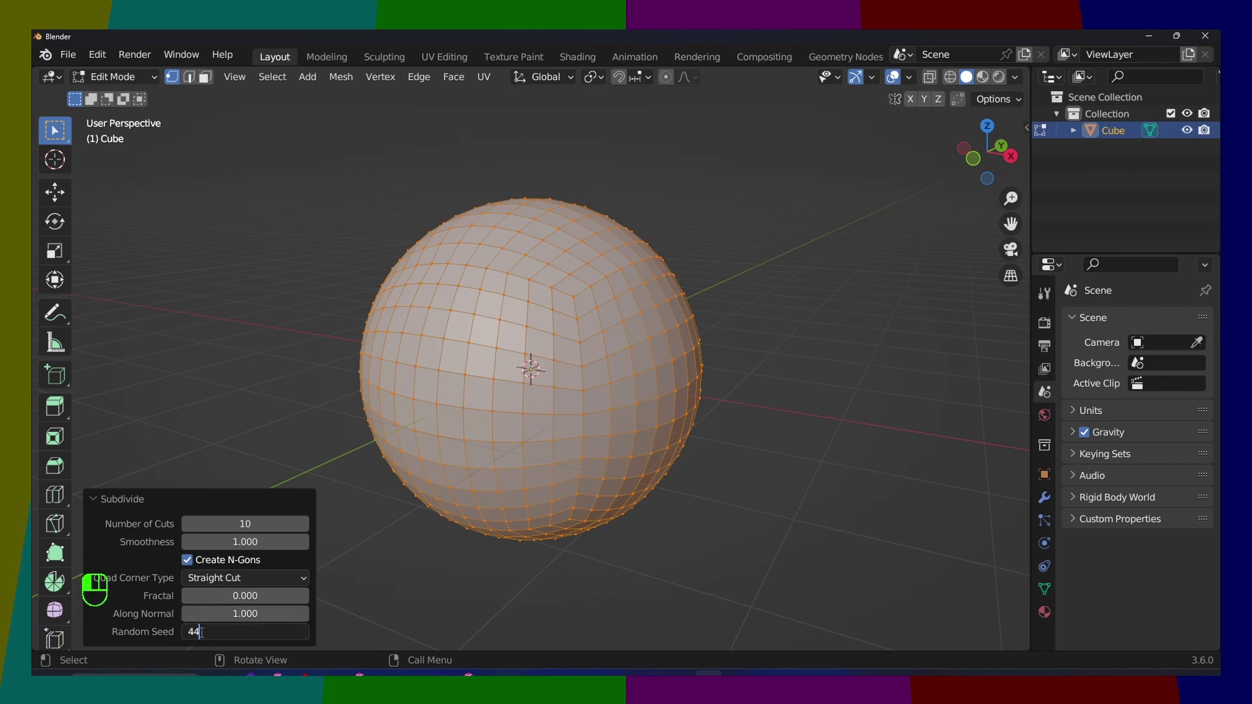
{"action": "key", "text": "ctrl+a"}
{"action": "type", "text": "0"}
{"action": "key", "text": "Return"}
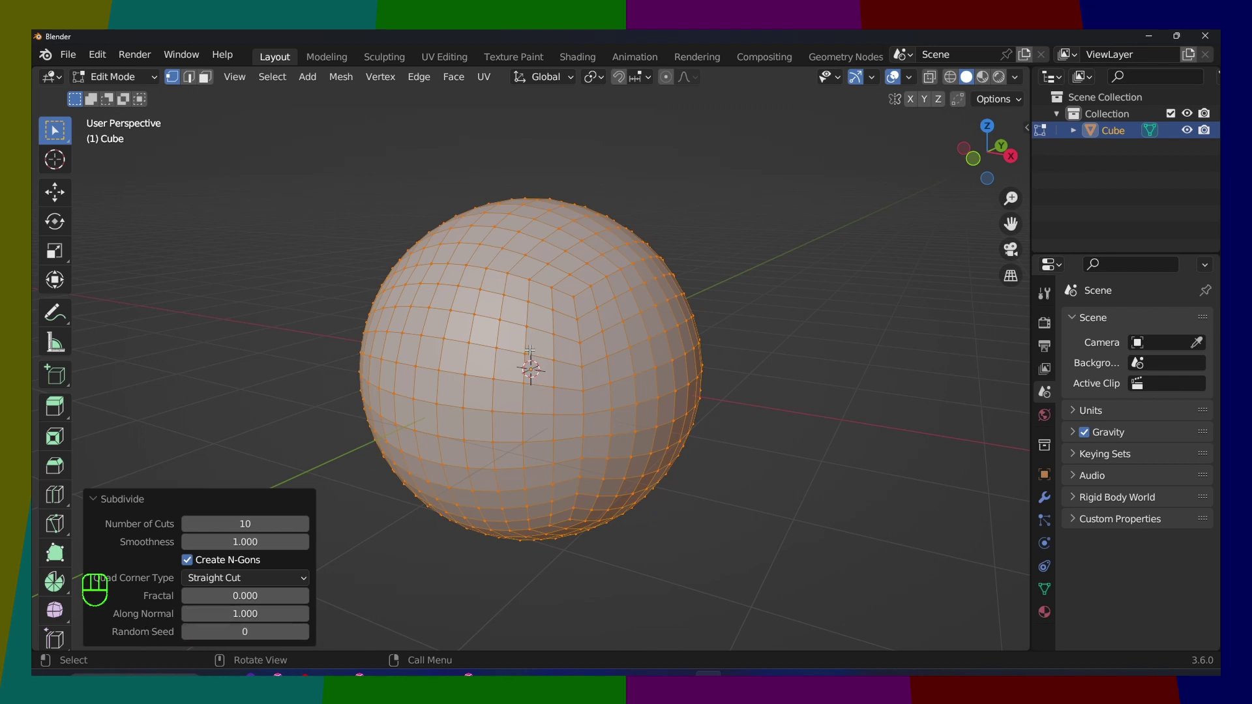
Deselect, then select the entire sphere mesh with A and open its vertex context menu.
{"action": "left_click", "coordinate": [769, 408]}
{"action": "middle_click_drag", "start_coordinate": [769, 409], "coordinate": [802, 344]}
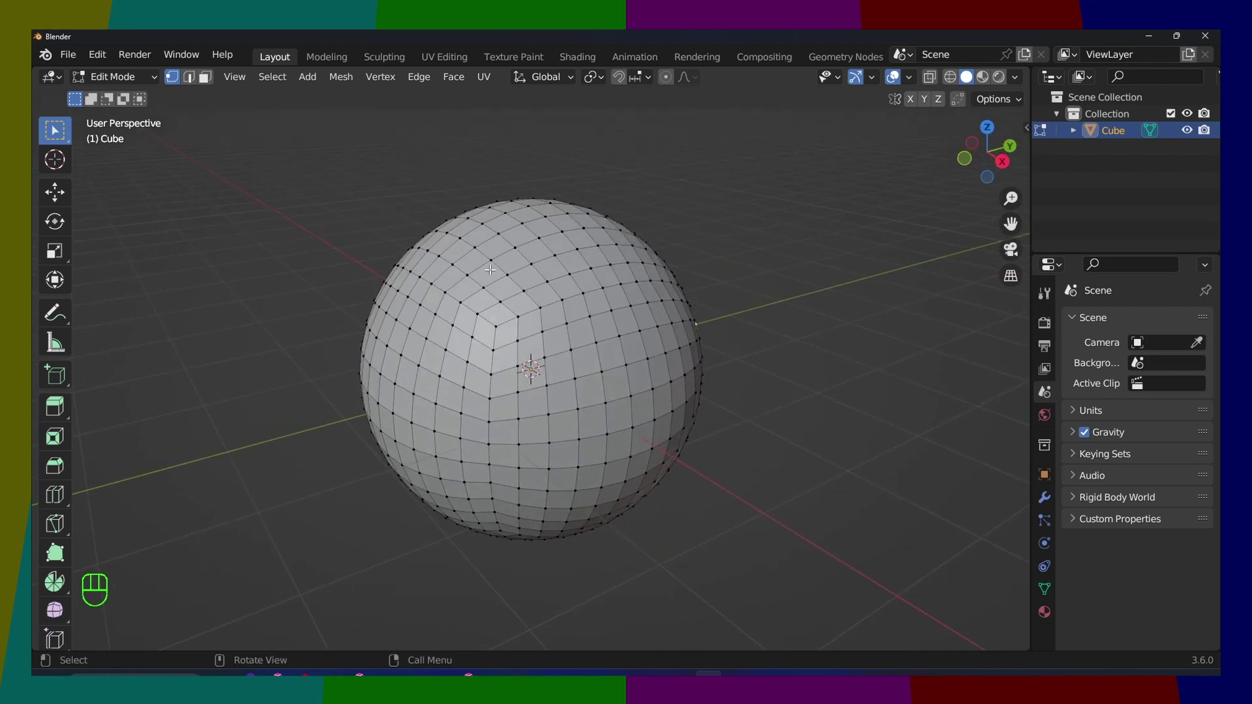
{"action": "left_click", "coordinate": [540, 338]}
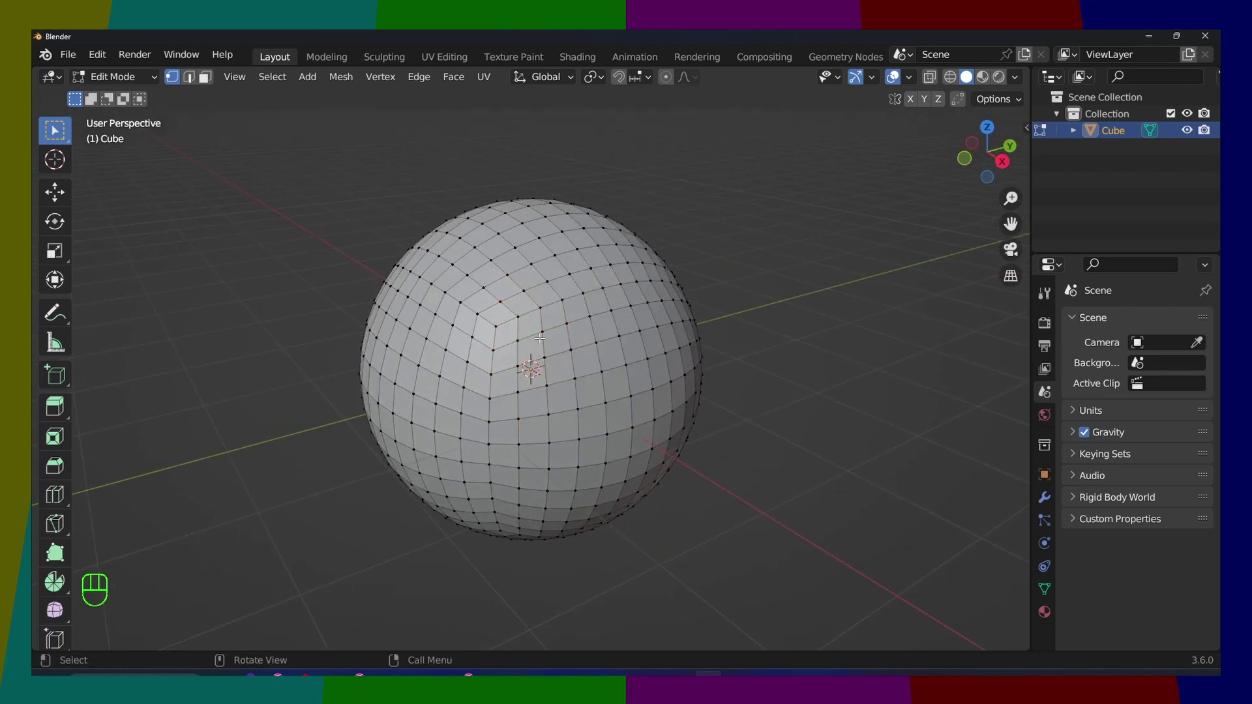
{"action": "key", "text": "a"}
{"action": "right_click", "coordinate": [474, 261]}
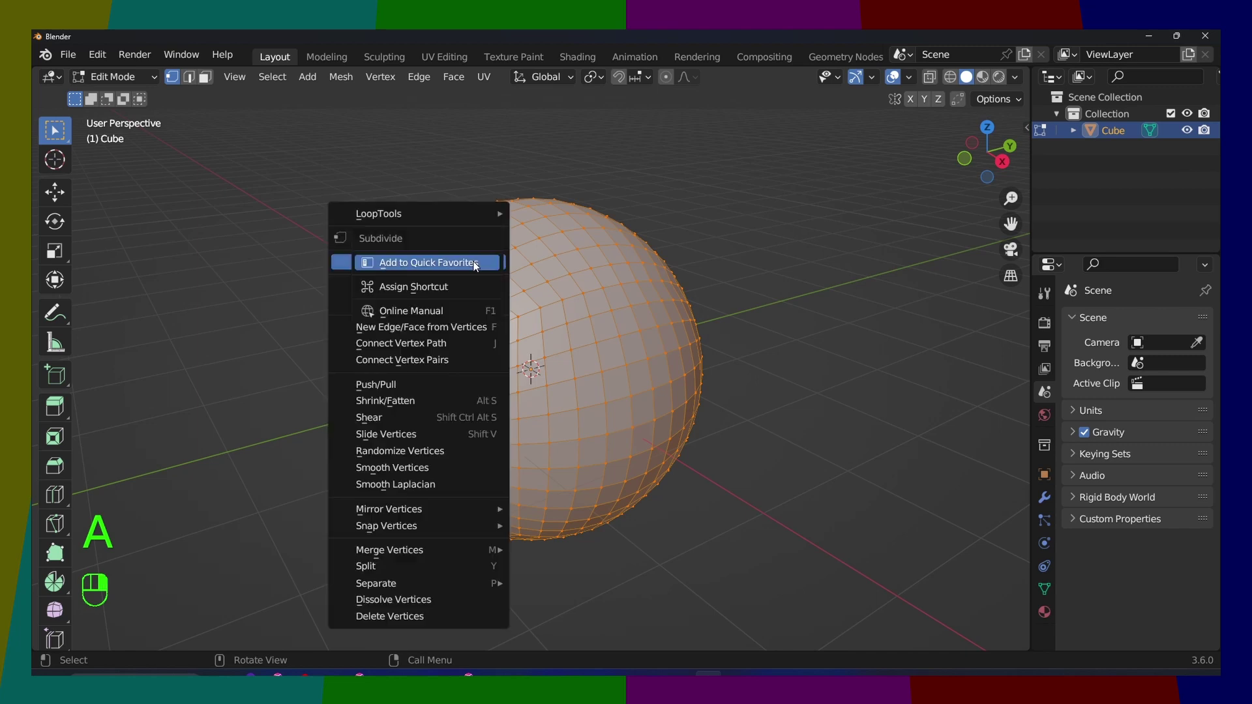
{"action": "right_click", "coordinate": [577, 248]}
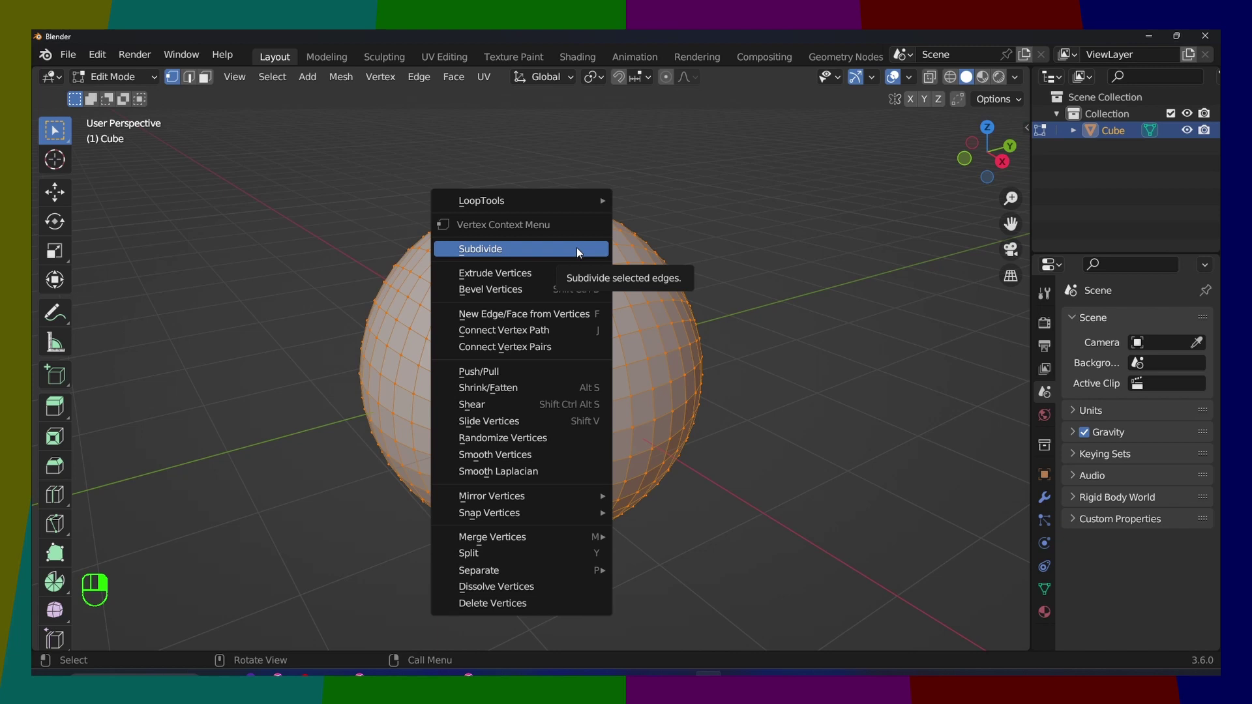
Add Subdivide to Quick Favorites and select the whole mesh.
{"action": "right_click", "coordinate": [576, 248]}
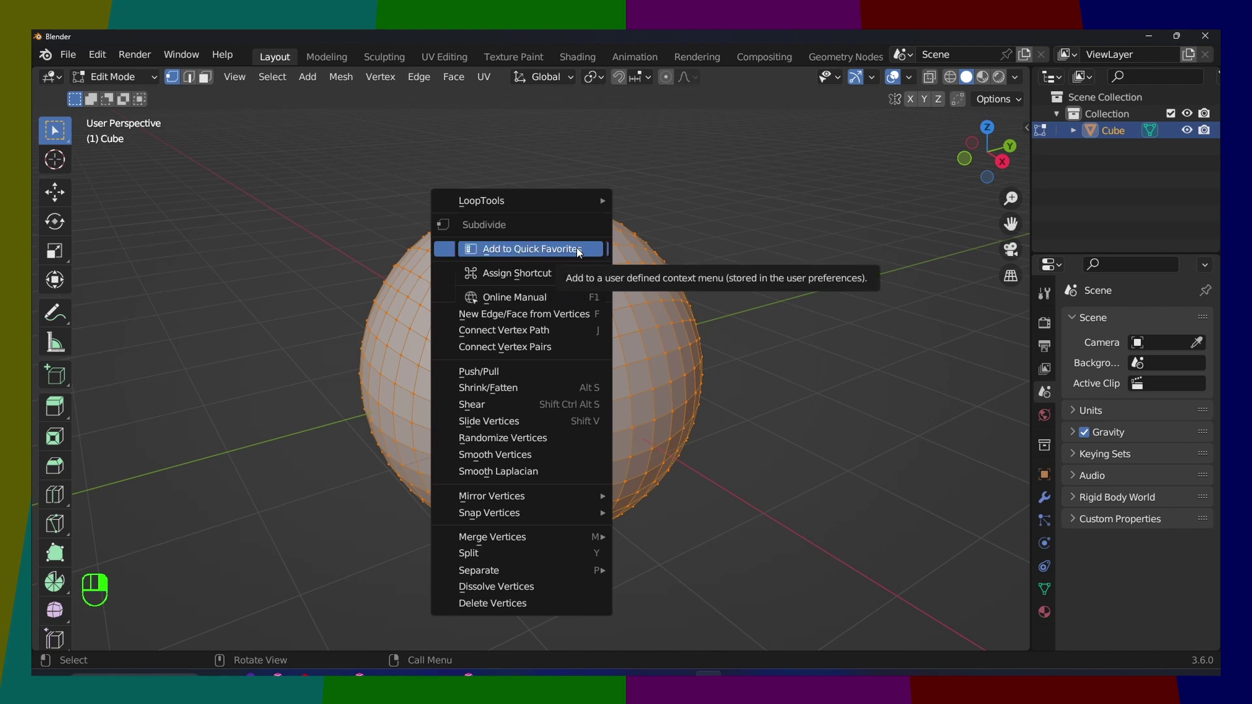
{"action": "left_click", "coordinate": [578, 249]}
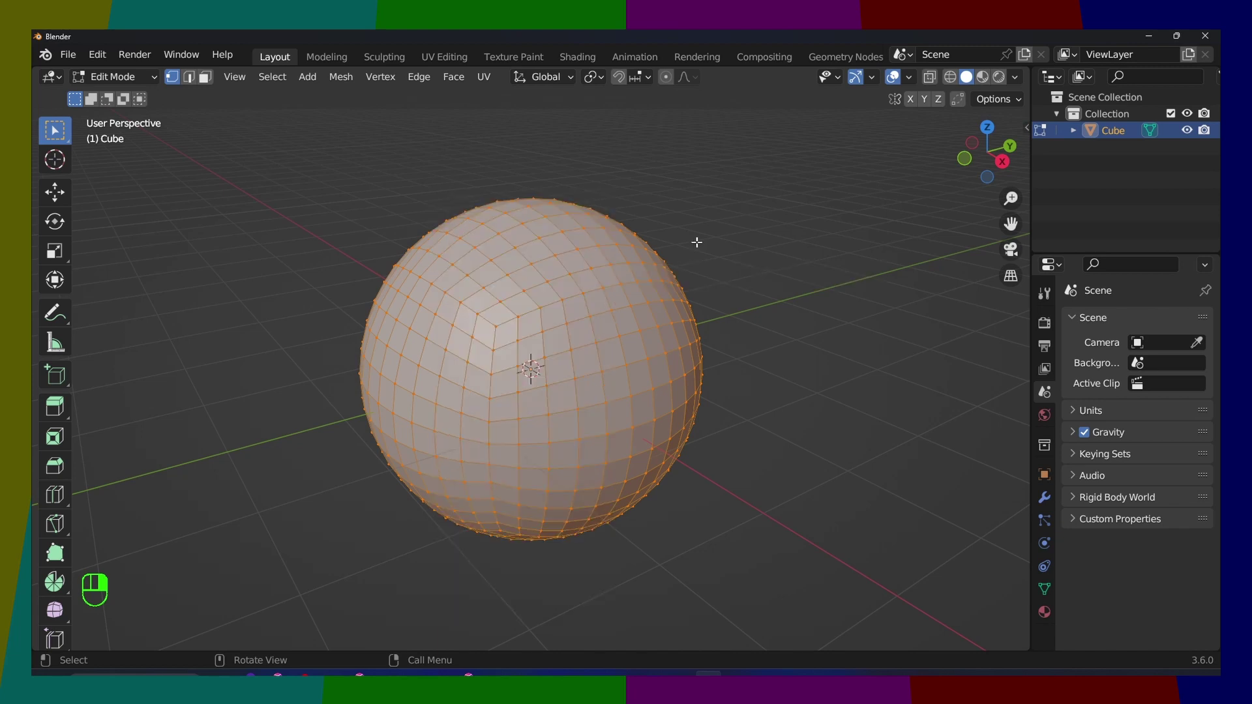
{"action": "key", "text": "a"}
Run Subdivide from Quick Favorites five times until the mesh is extremely dense.
{"action": "key", "text": "q"}
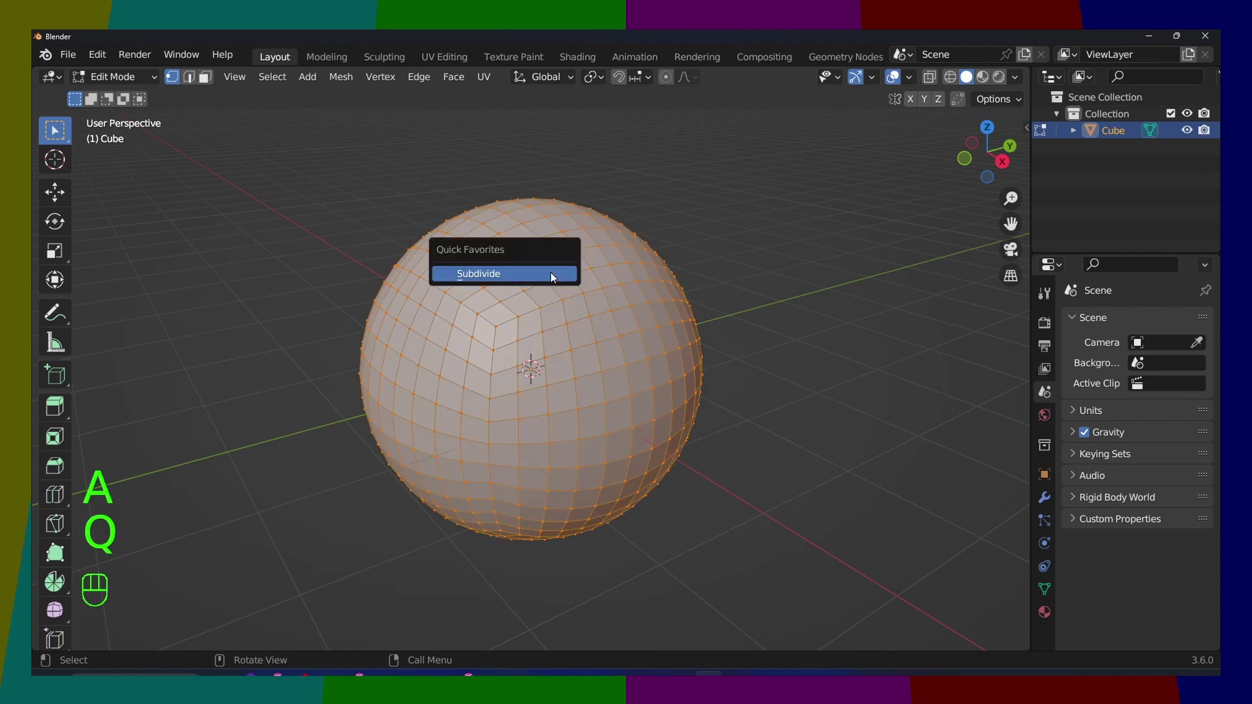
{"action": "left_click", "coordinate": [494, 273]}
{"action": "key", "text": "q"}
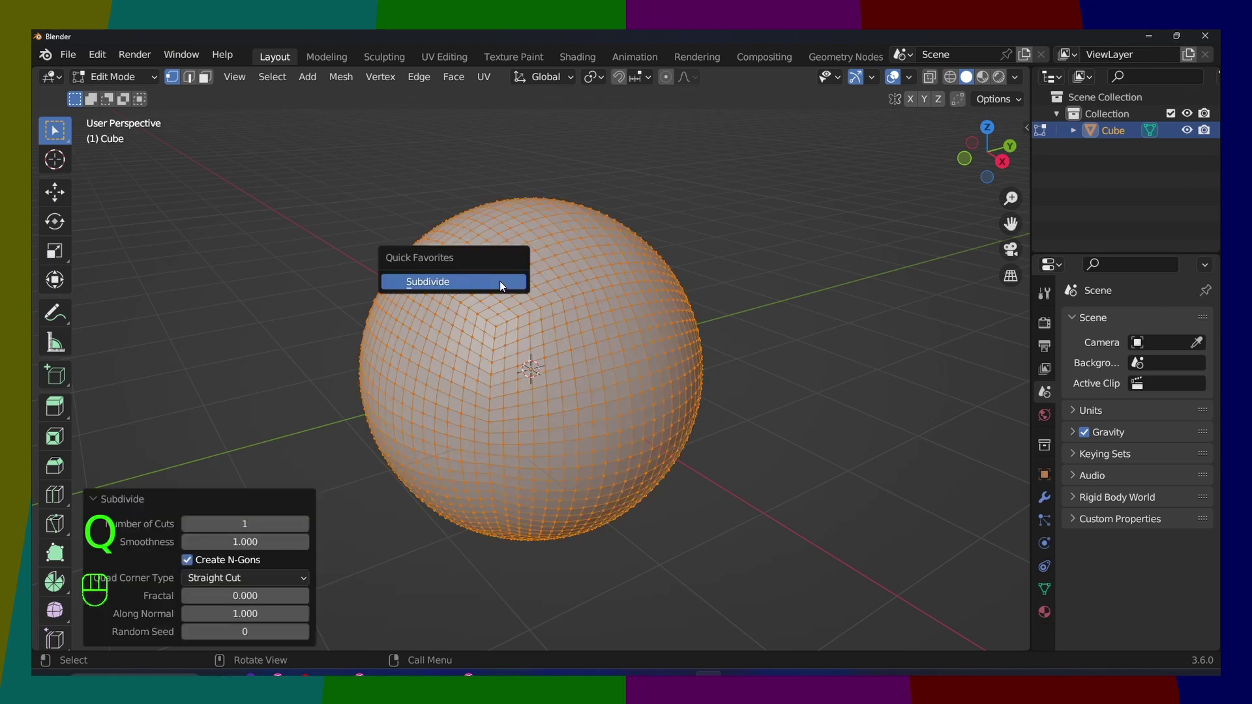
{"action": "left_click", "coordinate": [499, 281]}
{"action": "key", "text": "q"}
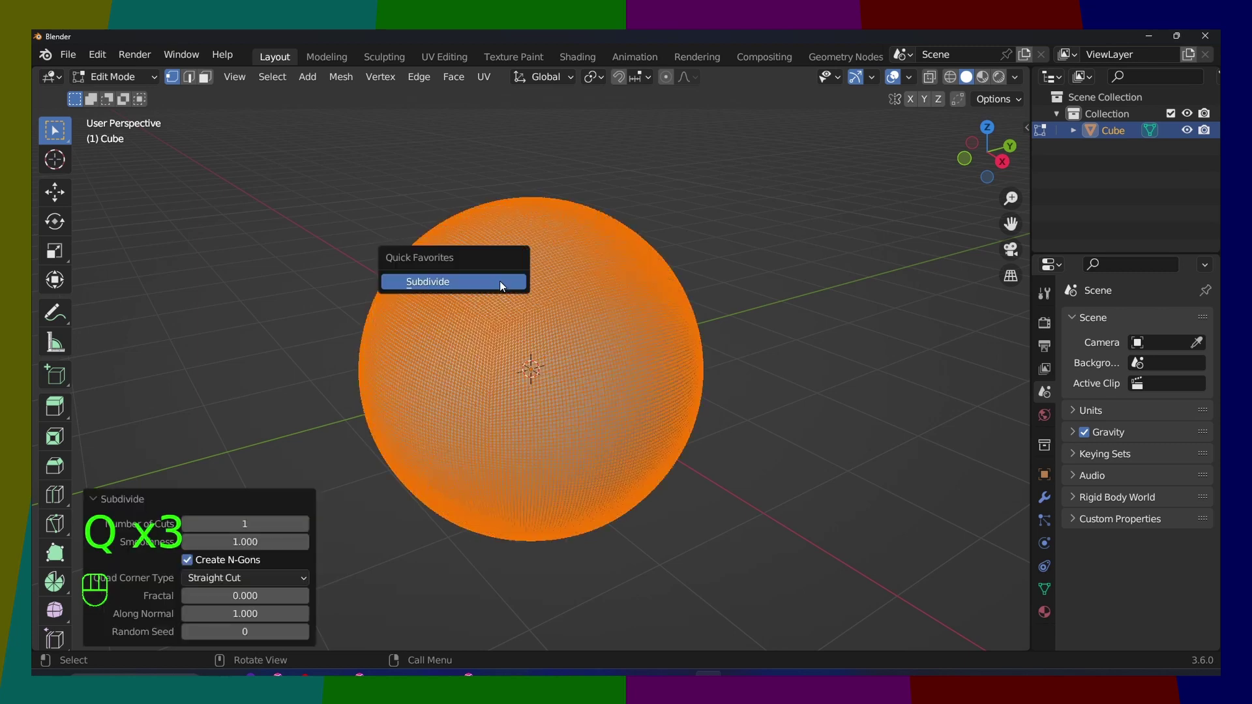
{"action": "left_click", "coordinate": [499, 282]}
{"action": "key", "text": "q"}
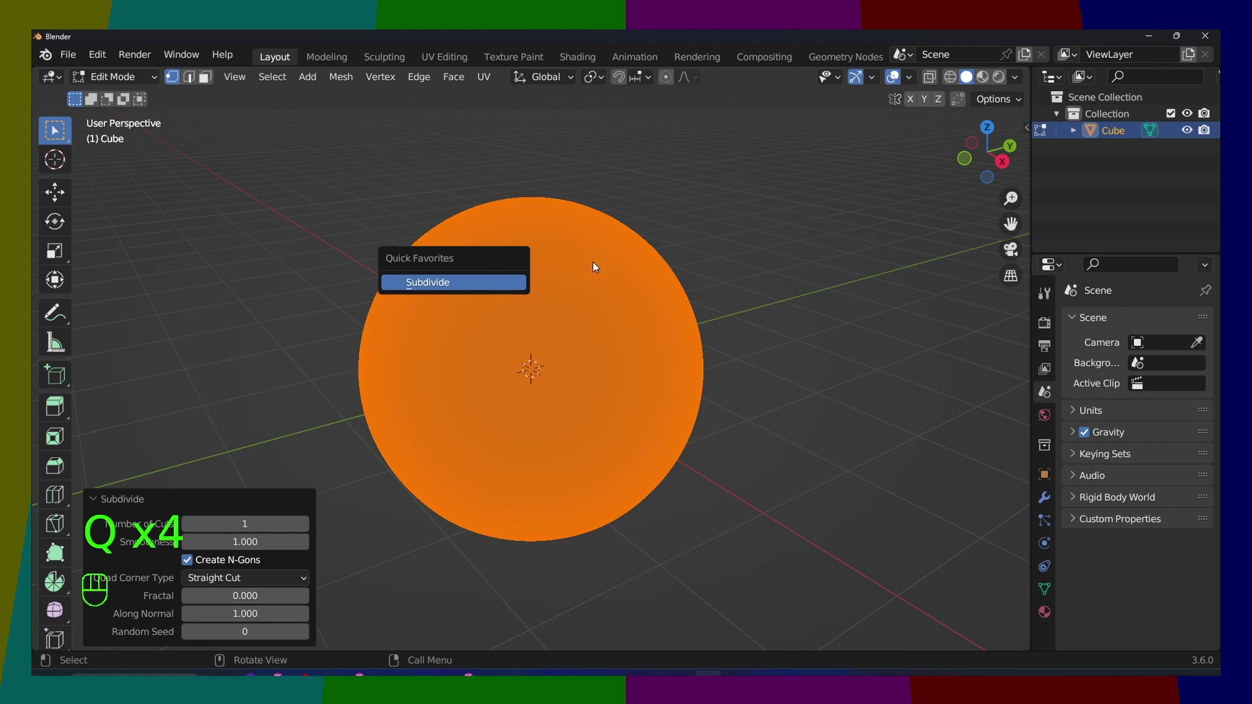
{"action": "left_click", "coordinate": [467, 275]}
{"action": "key", "text": "q"}
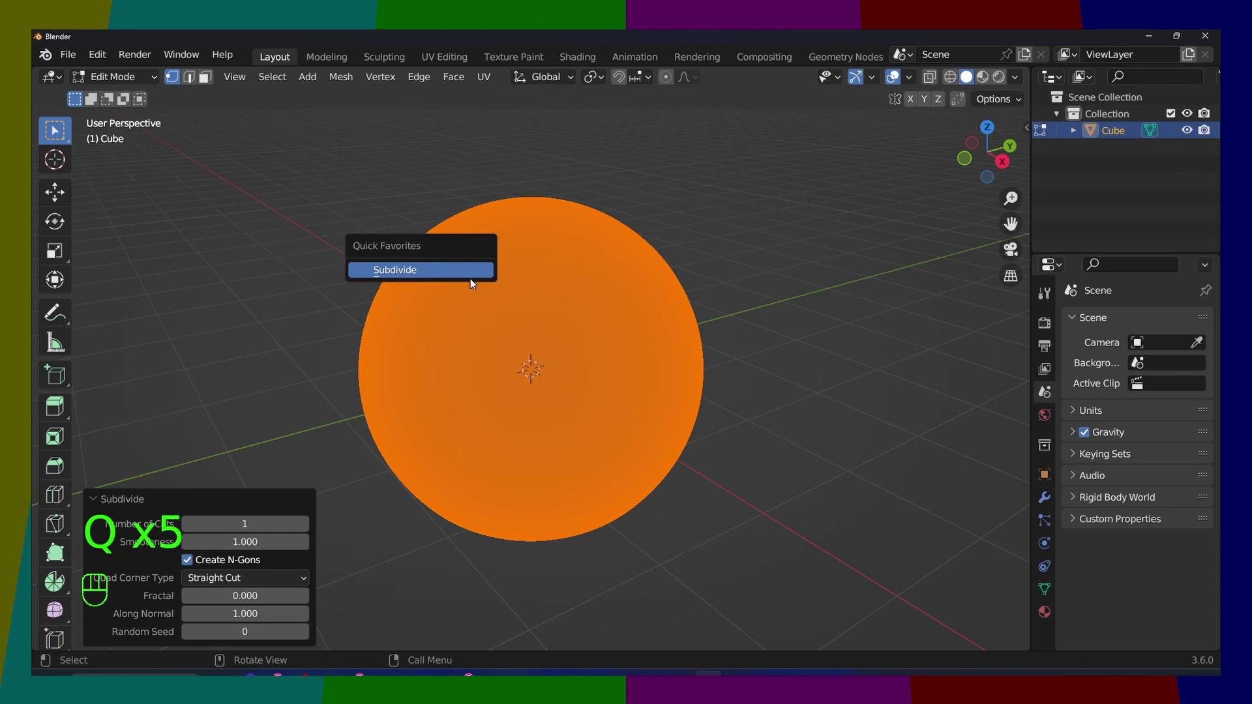
{"action": "left_click", "coordinate": [471, 279]}
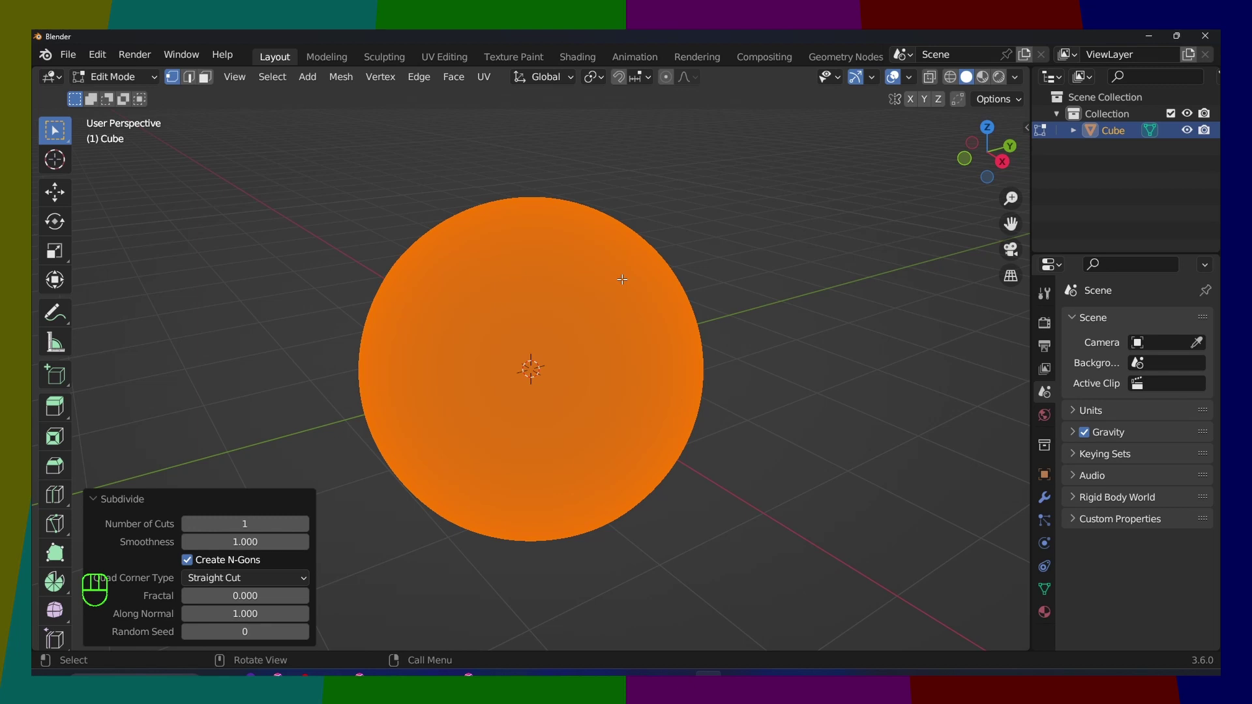
Undo the extra subdivisions, return to Object Mode, and add a level-3 Subdivision Surface with Ctrl+3.
{"action": "middle_click_drag", "start_coordinate": [601, 334], "coordinate": [400, 380]}
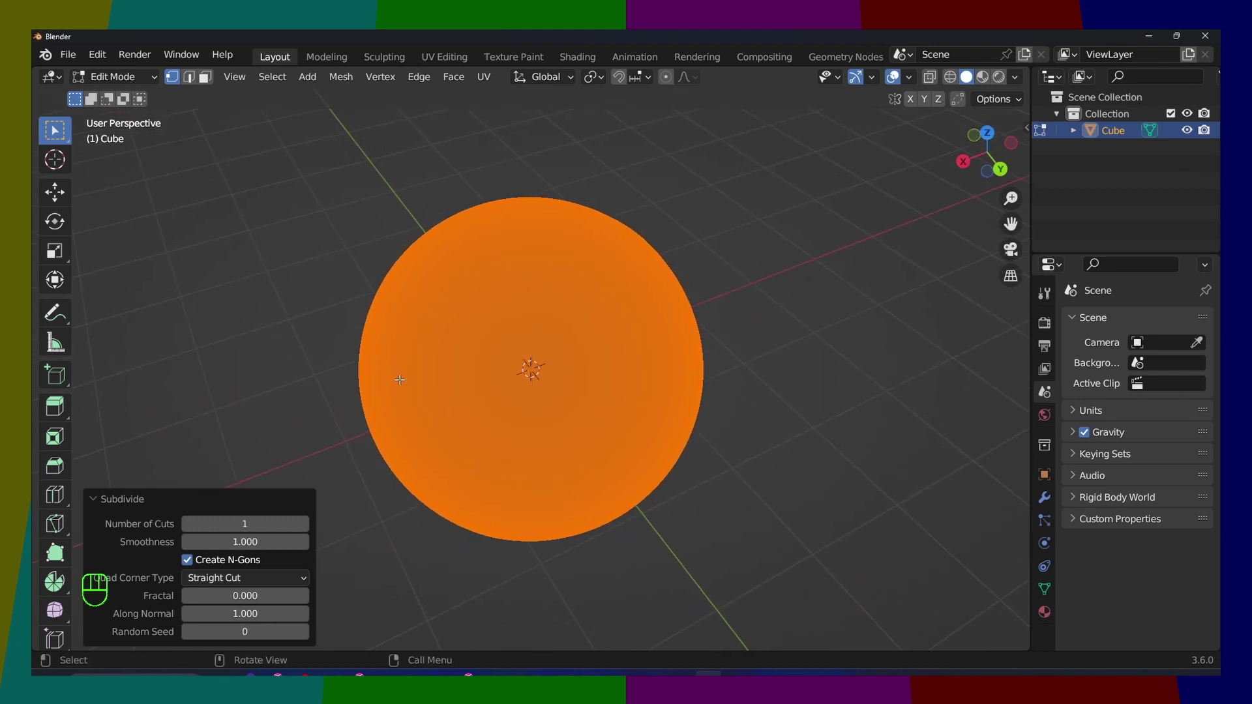
{"action": "key", "text": "ctrl+z"}
{"action": "key", "text": "ctrl+z"}
{"action": "key", "text": "ctrl+z"}
{"action": "key", "text": "ctrl+z"}
{"action": "key", "text": "ctrl+z"}
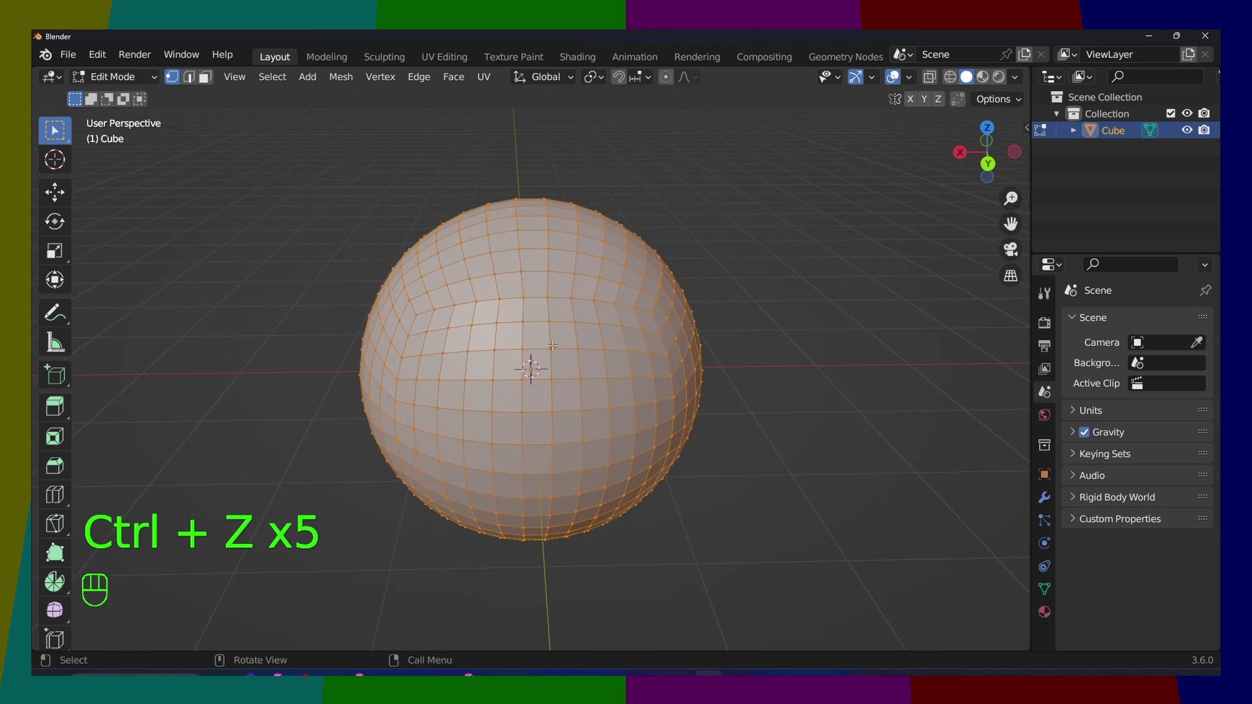
{"action": "key", "text": "Tab"}
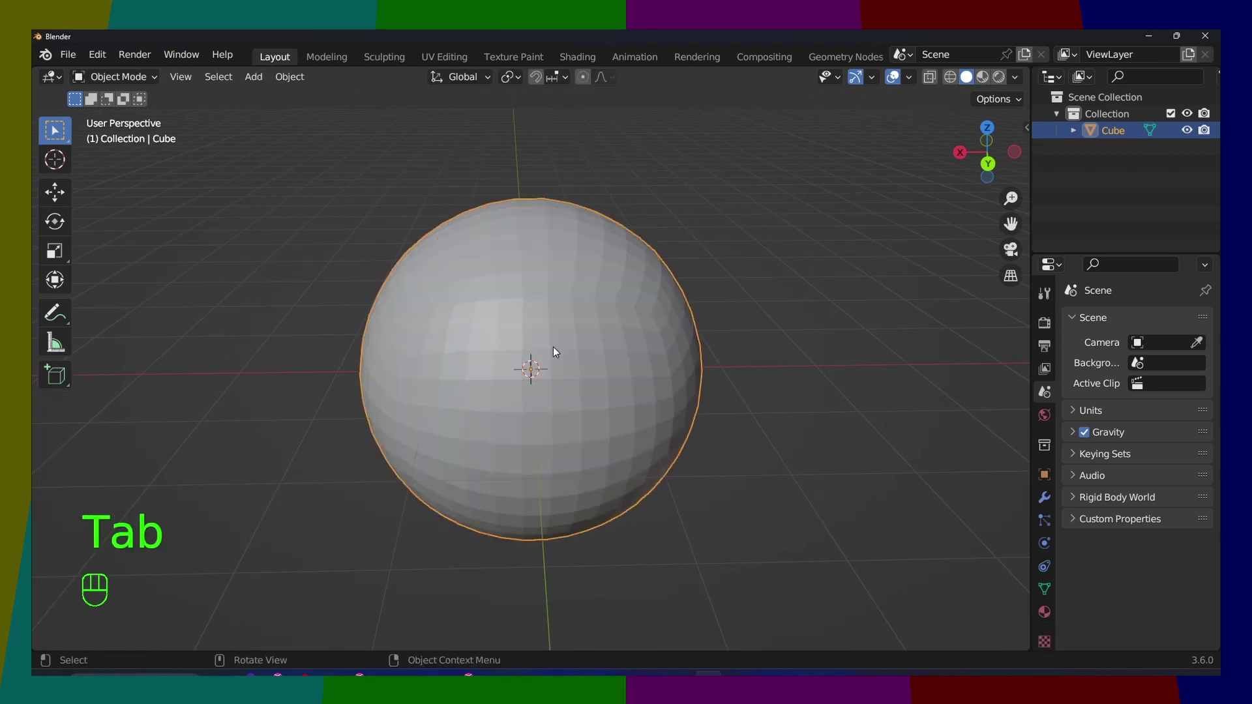
{"action": "key", "text": "ctrl+3"}
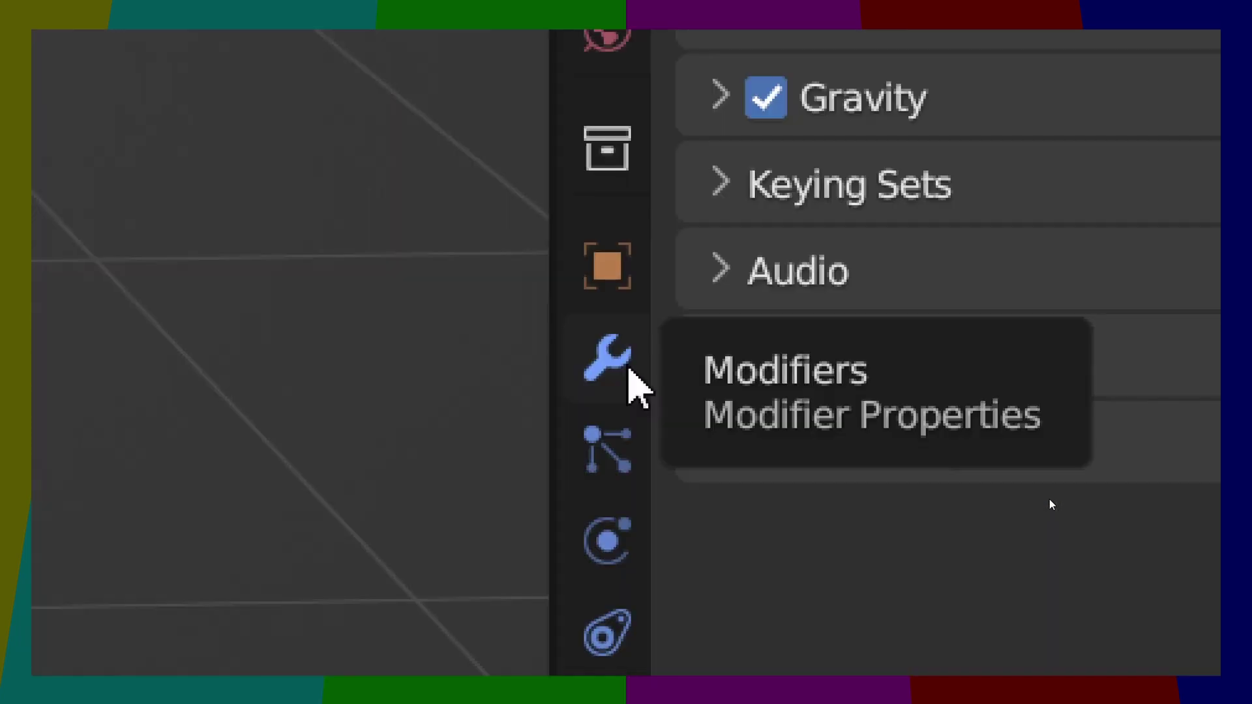
Delete the Subdivision modifier in the Modifier Properties.
{"action": "left_click", "coordinate": [1048, 498]}
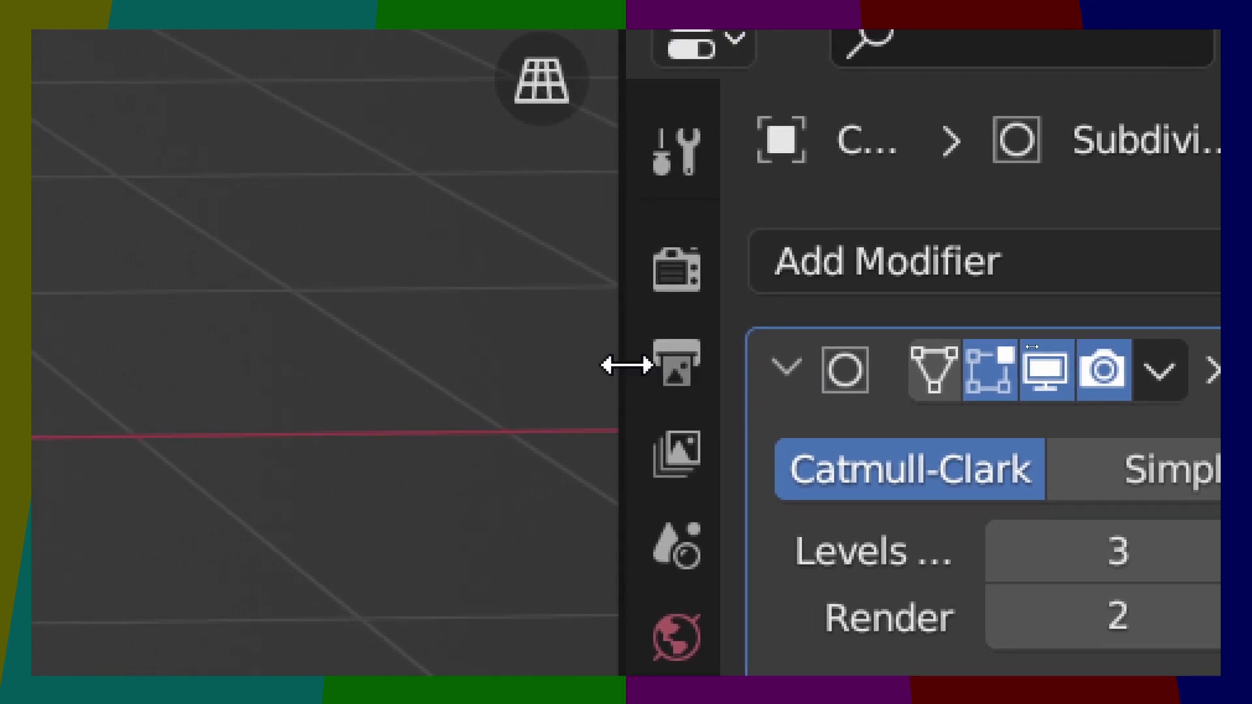
{"action": "left_click_drag", "start_coordinate": [460, 339], "coordinate": [267, 343]}
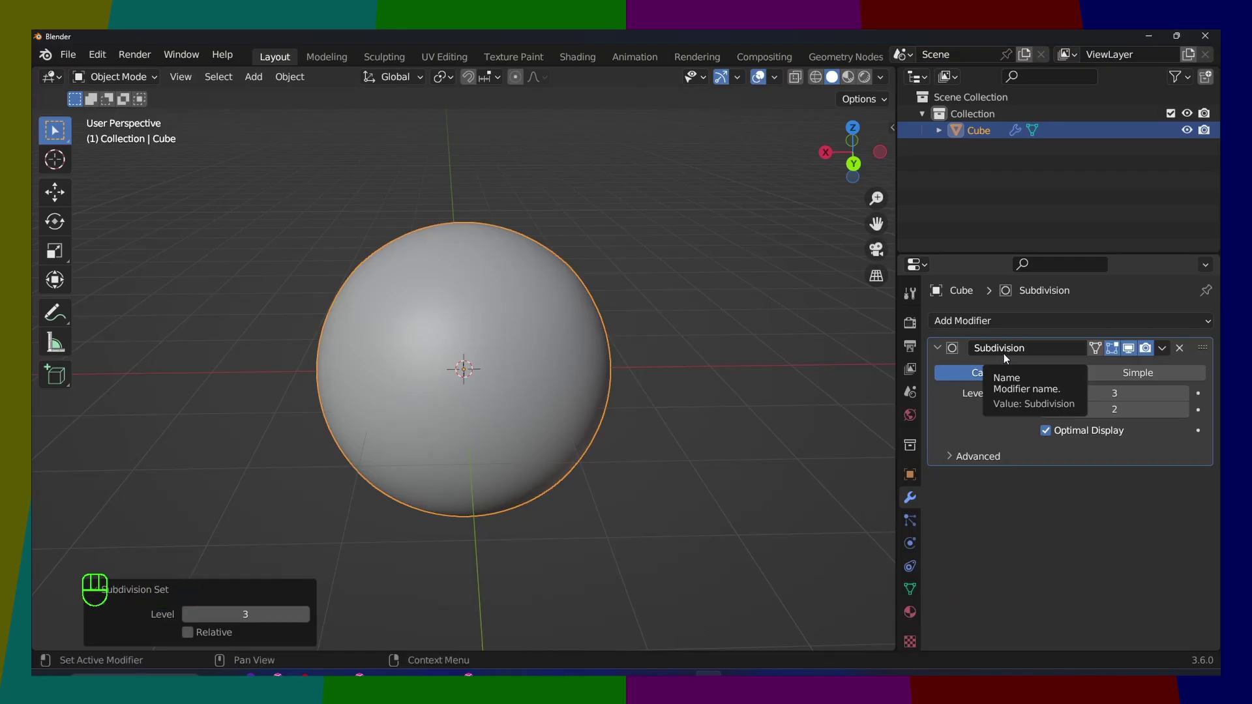
{"action": "left_click", "coordinate": [1179, 348]}
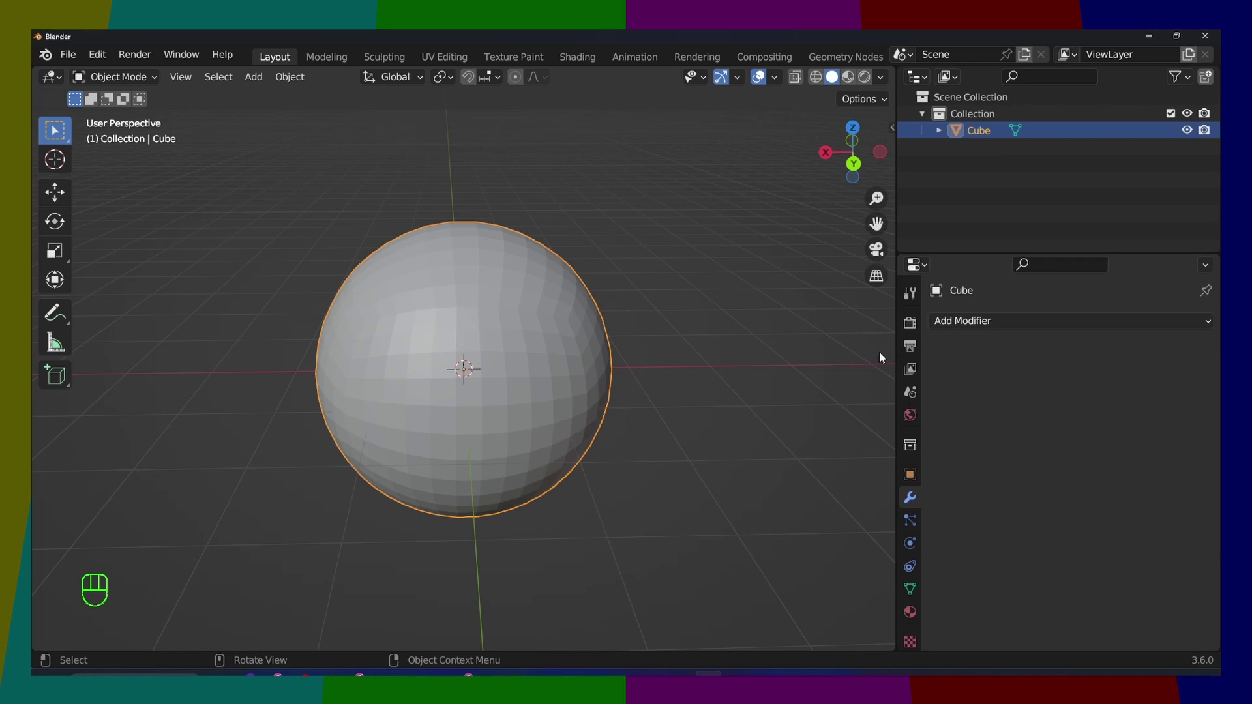
{"action": "left_click", "coordinate": [961, 326]}
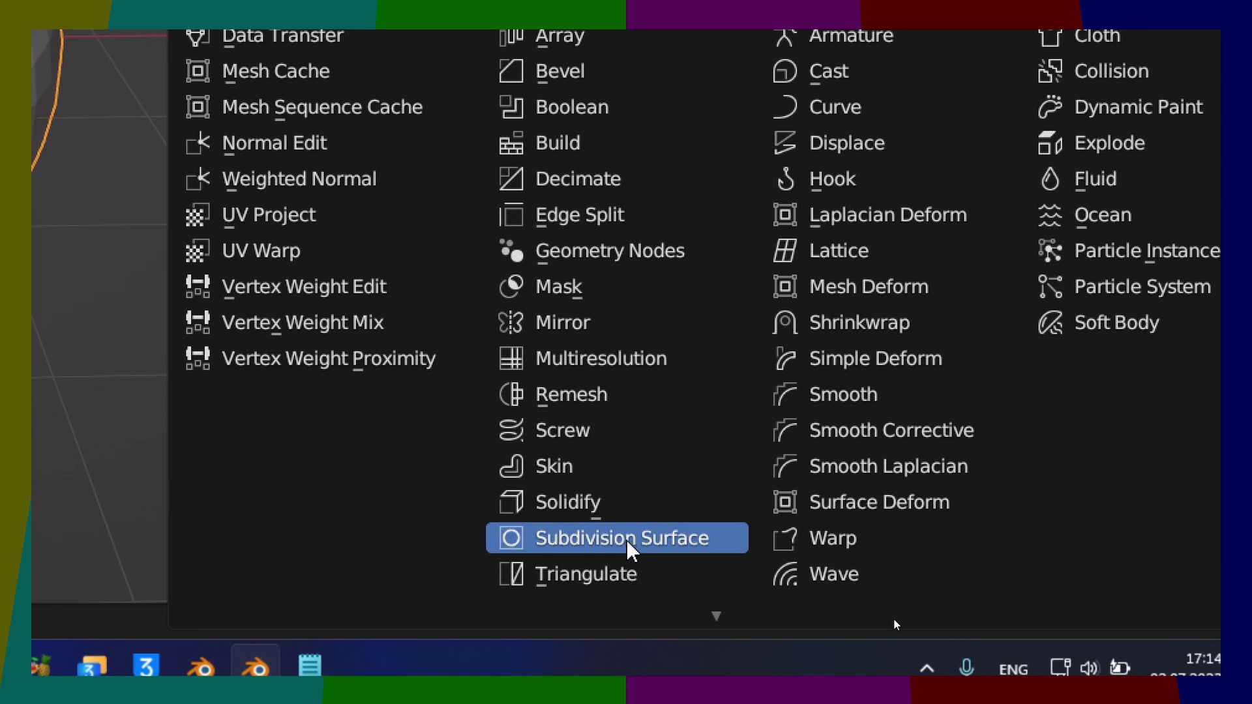
{"action": "left_click", "coordinate": [628, 550]}
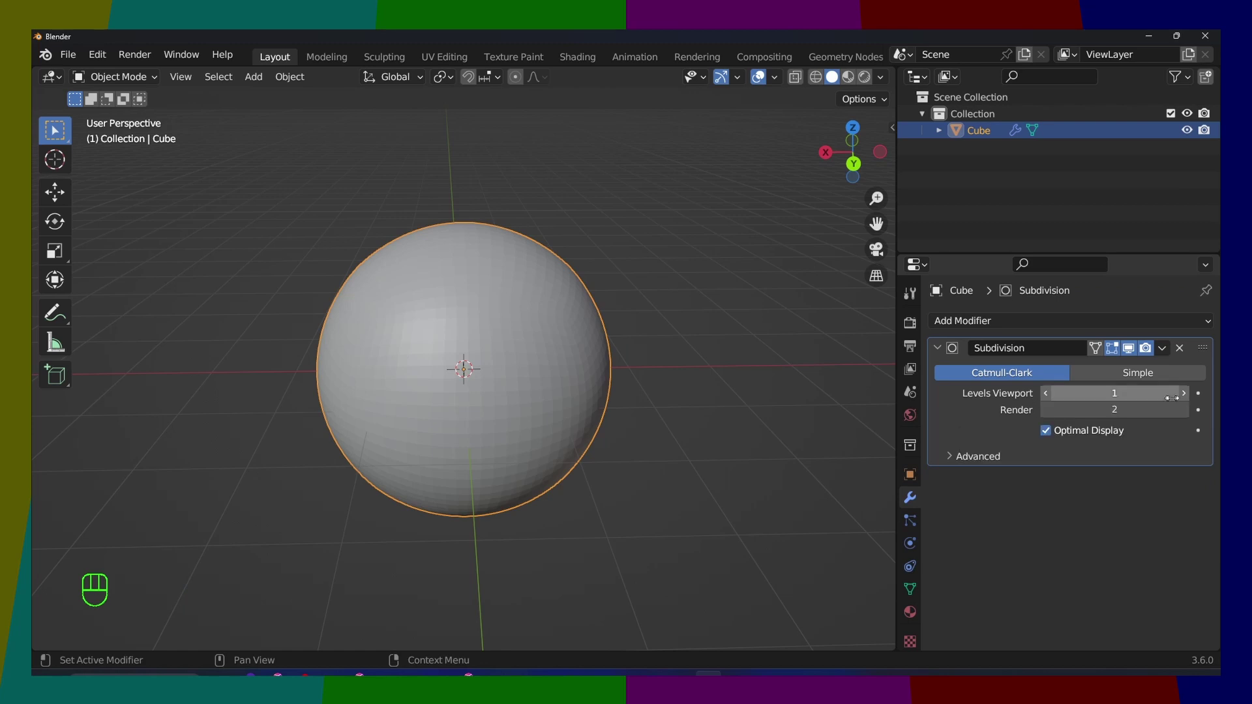
{"action": "left_click", "coordinate": [1182, 393]}
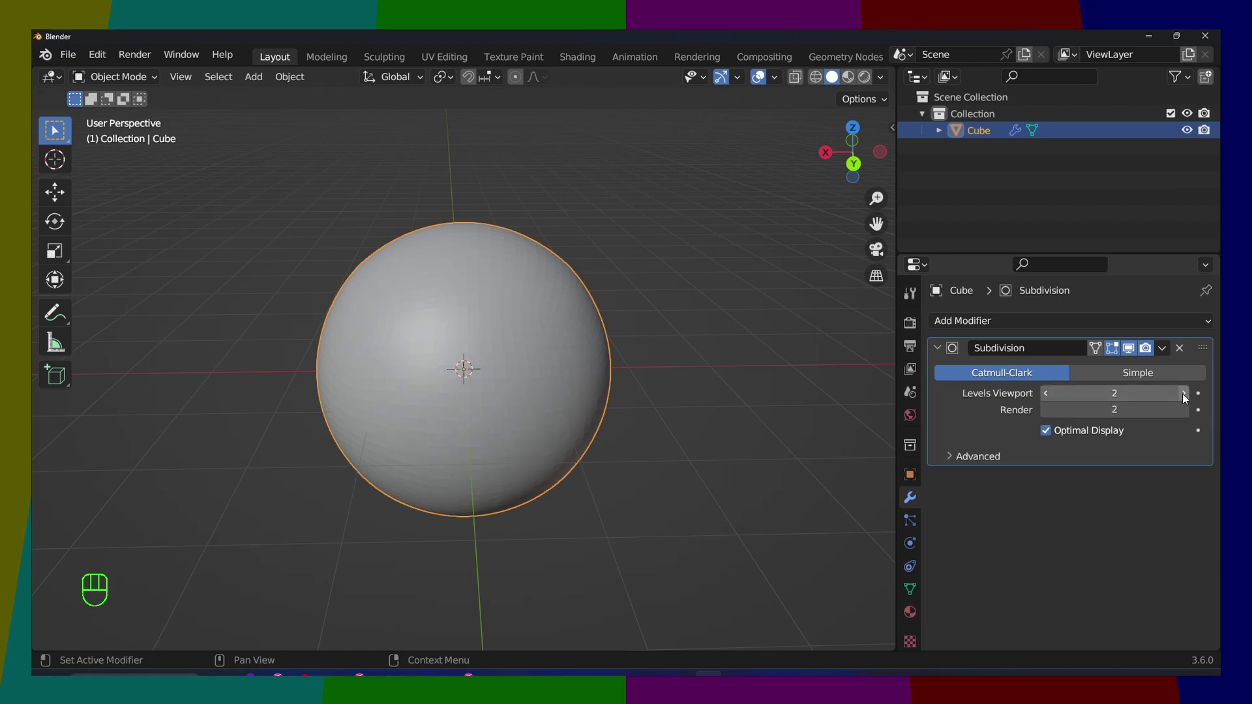
{"action": "left_click", "coordinate": [1182, 393]}
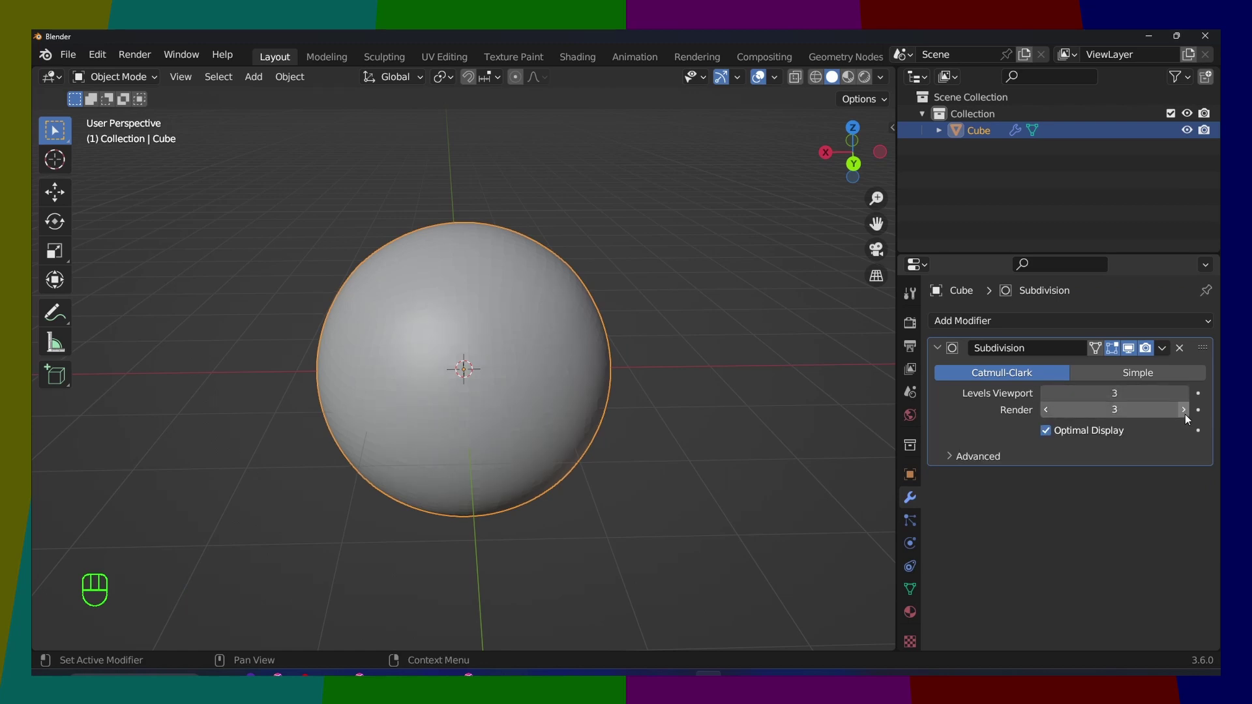
{"action": "key", "text": "Tab"}
{"action": "key", "text": "Tab"}
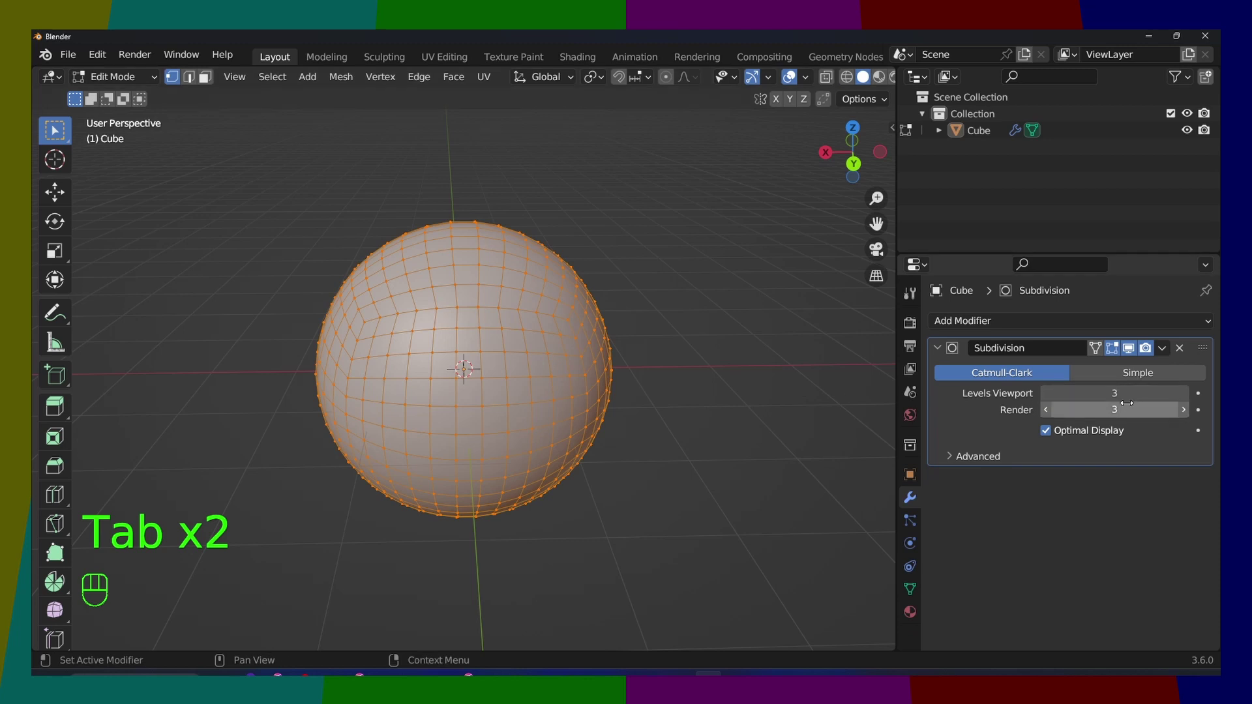
{"action": "left_click", "coordinate": [1182, 394]}
{"action": "left_click", "coordinate": [1183, 409]}
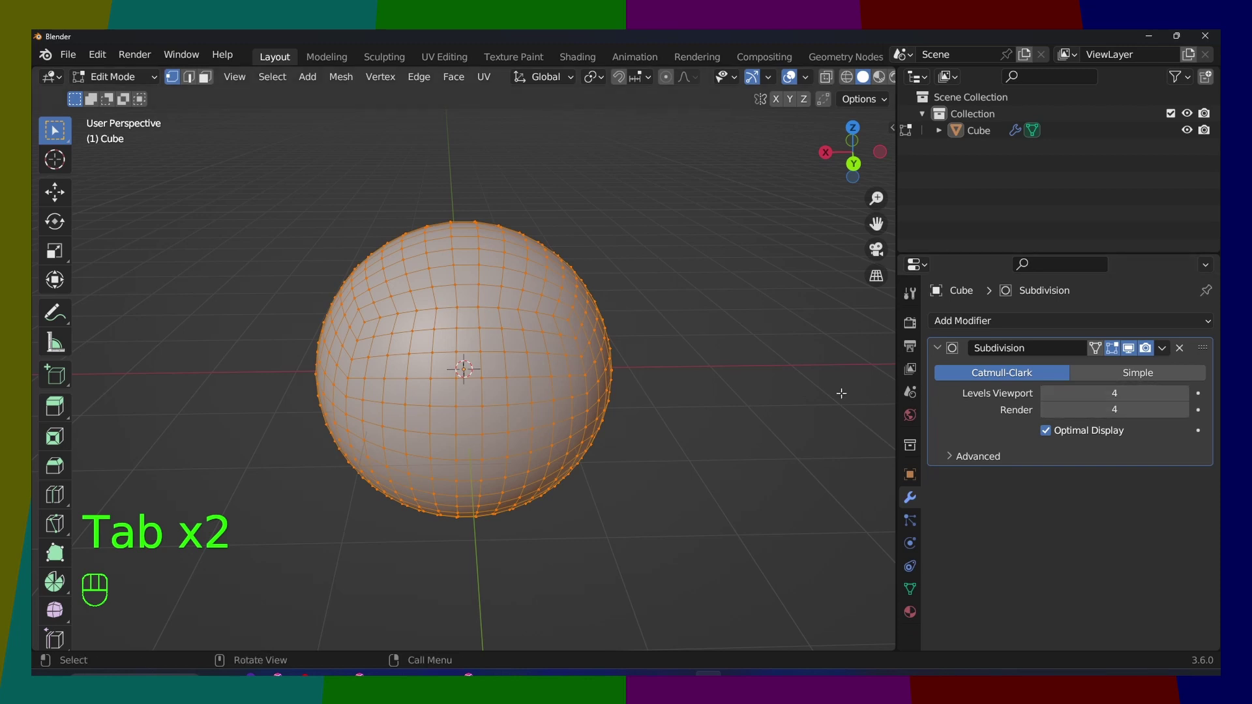
{"action": "key", "text": "Tab"}
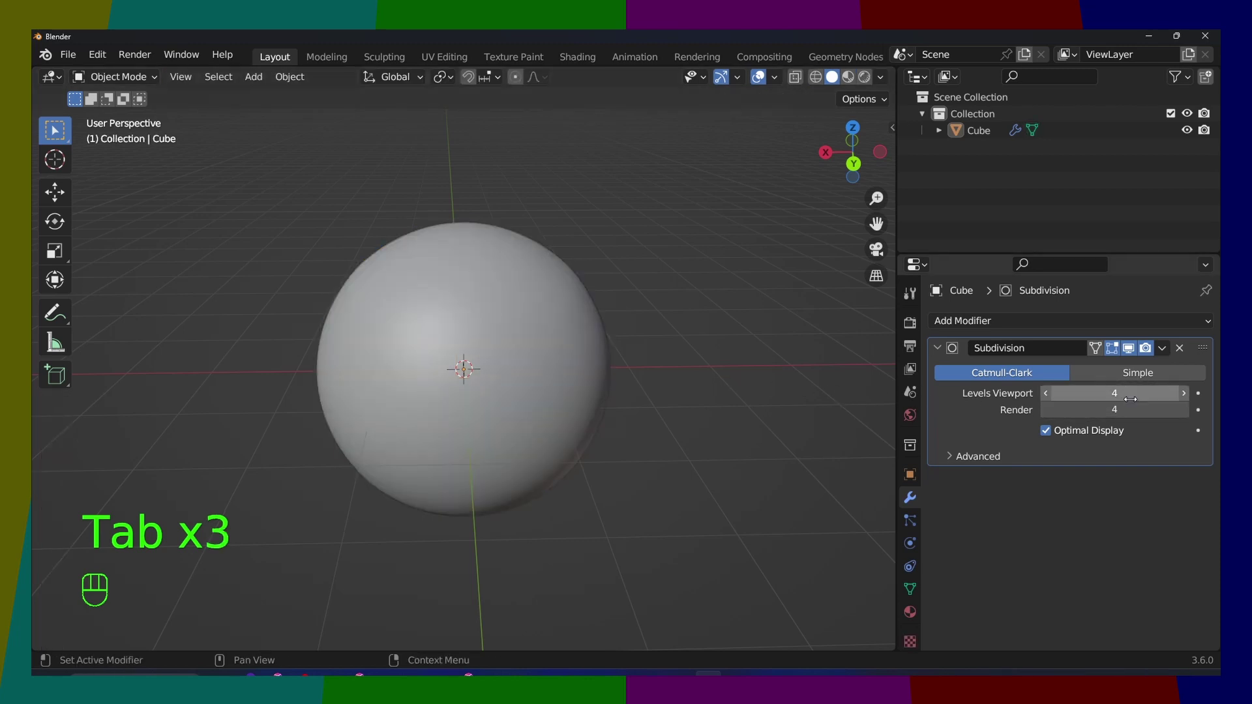
{"action": "left_click", "coordinate": [1162, 348]}
{"action": "left_click", "coordinate": [1080, 367]}
{"action": "middle_click_drag", "start_coordinate": [718, 355], "coordinate": [605, 365]}
{"action": "key", "text": "Tab"}
{"action": "scroll", "coordinate": [596, 370], "scroll_direction": "up", "scroll_amount": 6}
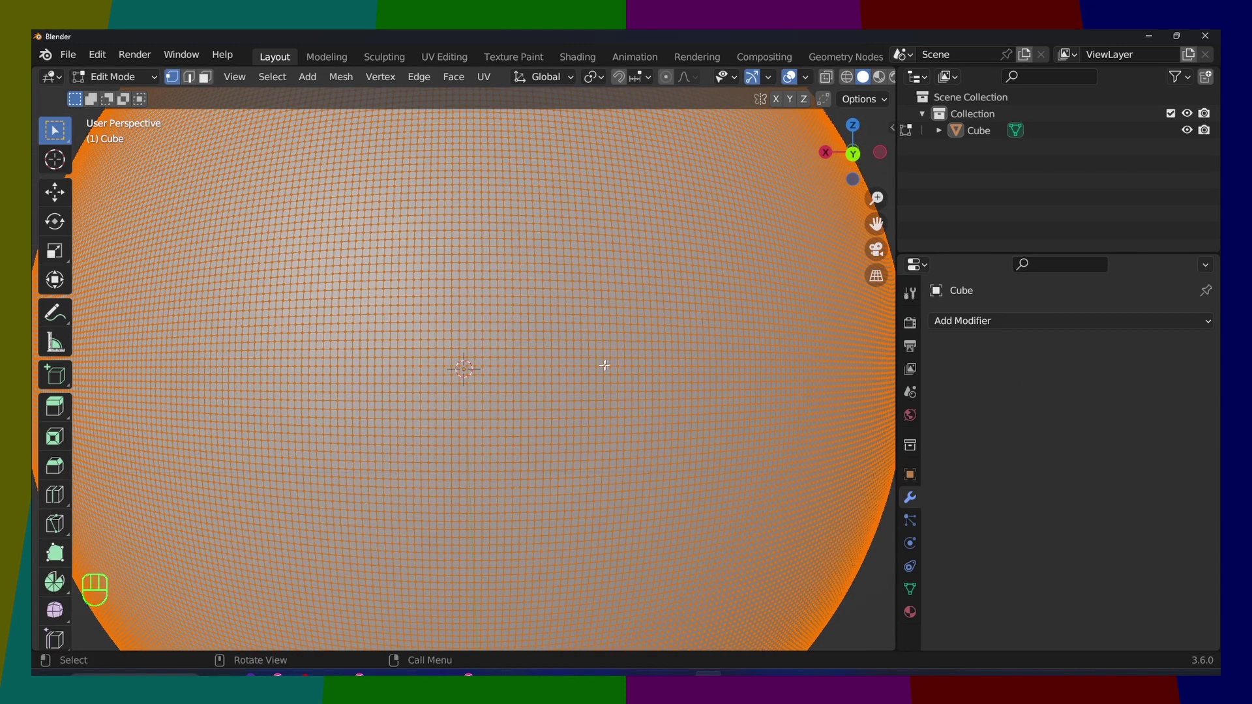
{"action": "key", "text": "ctrl+z"}
{"action": "key", "text": "ctrl+z"}
{"action": "key", "text": "ctrl+z"}
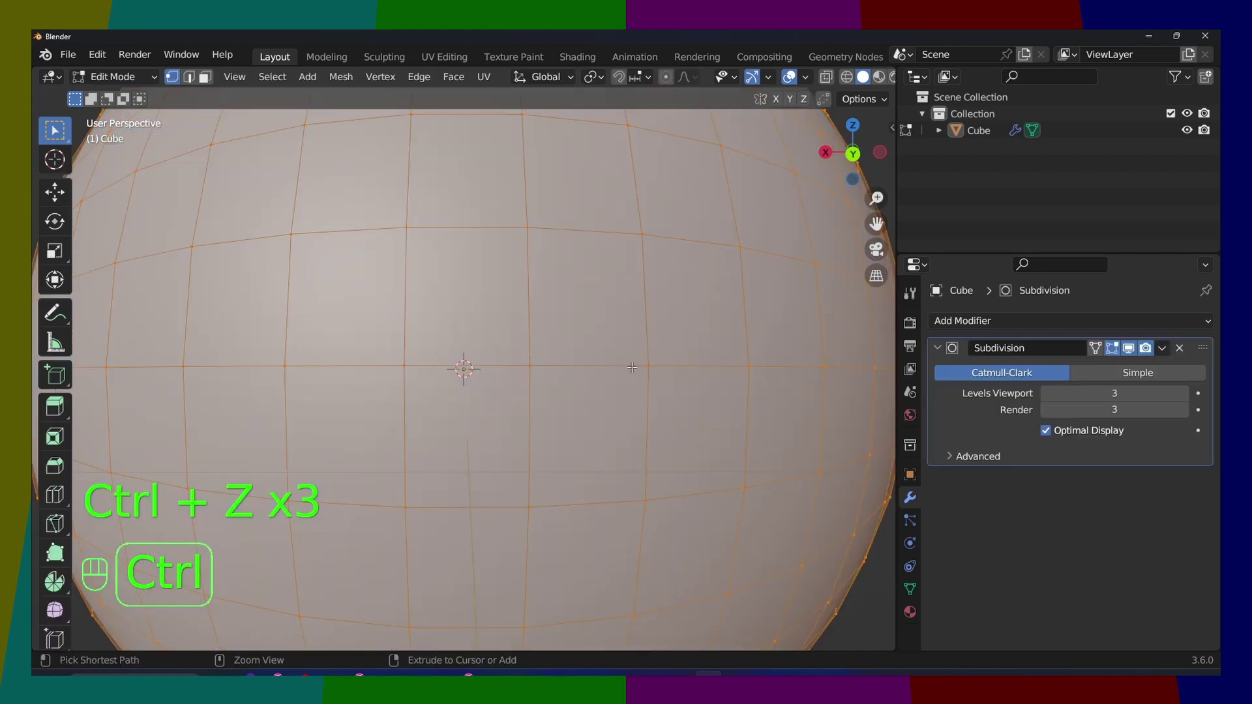
{"action": "key", "text": "ctrl+z"}
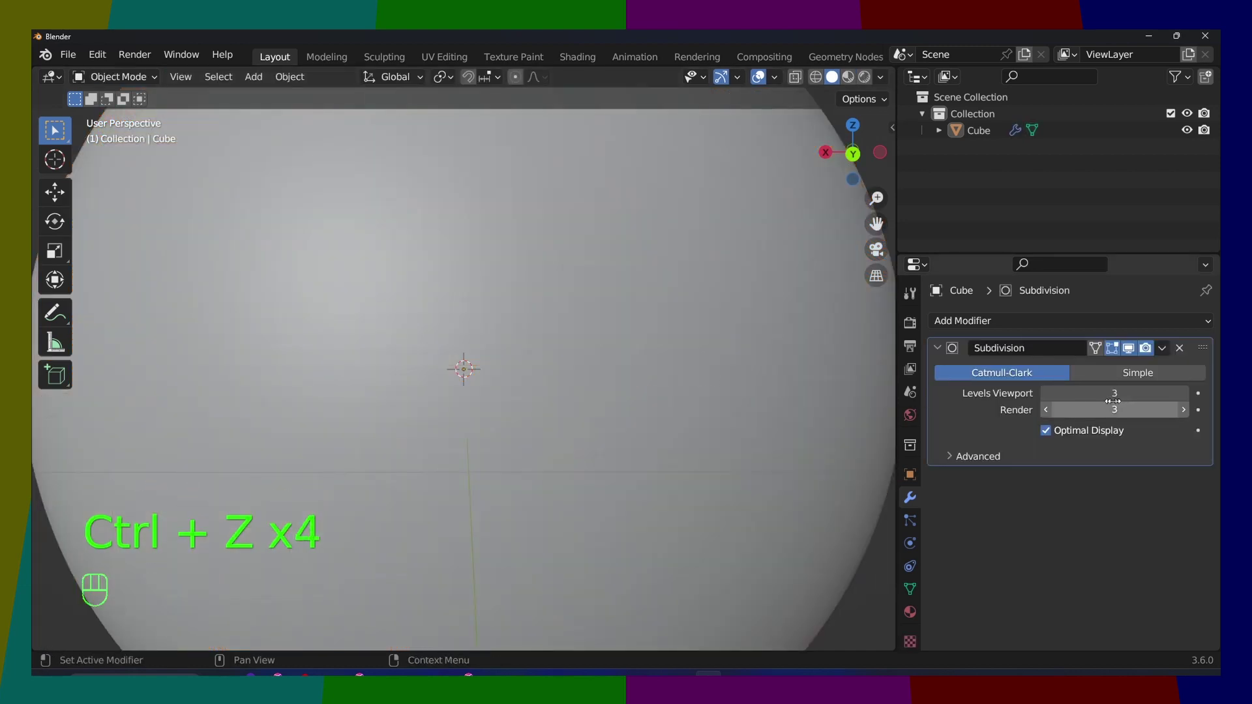
{"action": "left_click", "coordinate": [1045, 393]}
{"action": "key", "text": "ctrl+z"}
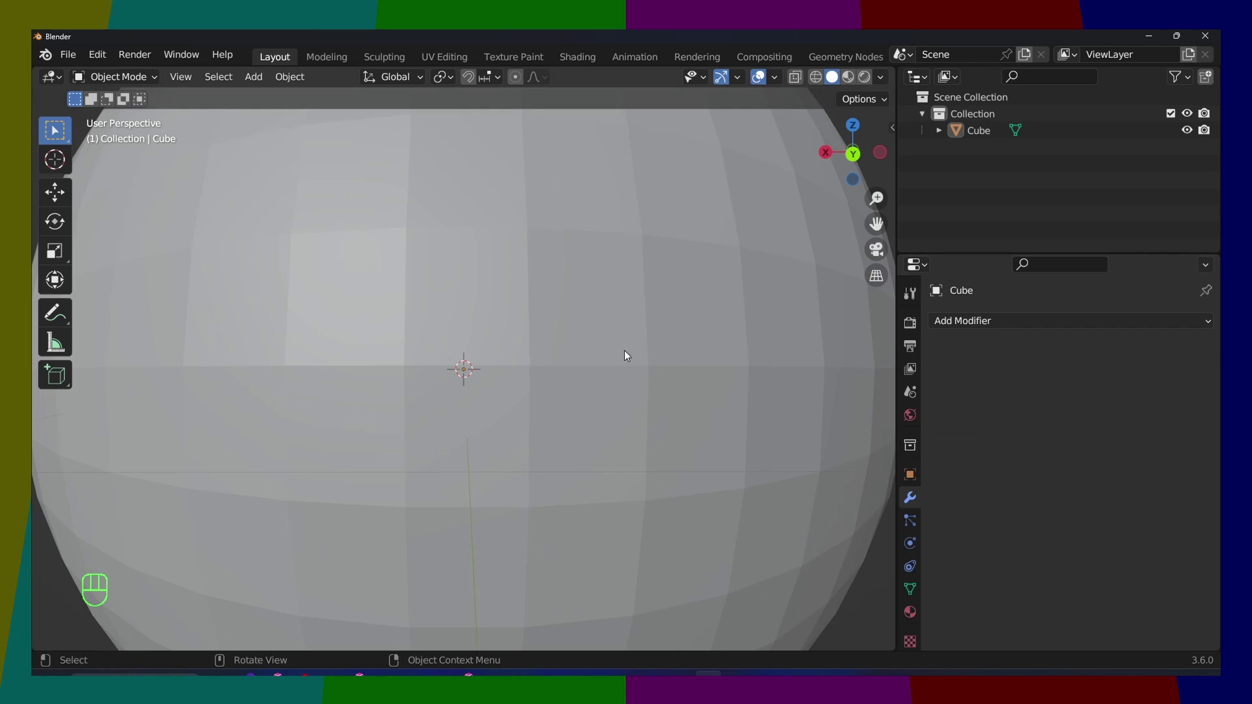
Toggle between Edit and Object Mode checking context menus, then select the sphere in Object Mode.
{"action": "middle_click_drag", "start_coordinate": [624, 350], "coordinate": [540, 305]}
{"action": "scroll", "coordinate": [526, 315], "scroll_direction": "down", "scroll_amount": 3}
{"action": "right_click", "coordinate": [525, 314]}
{"action": "key", "text": "Tab"}
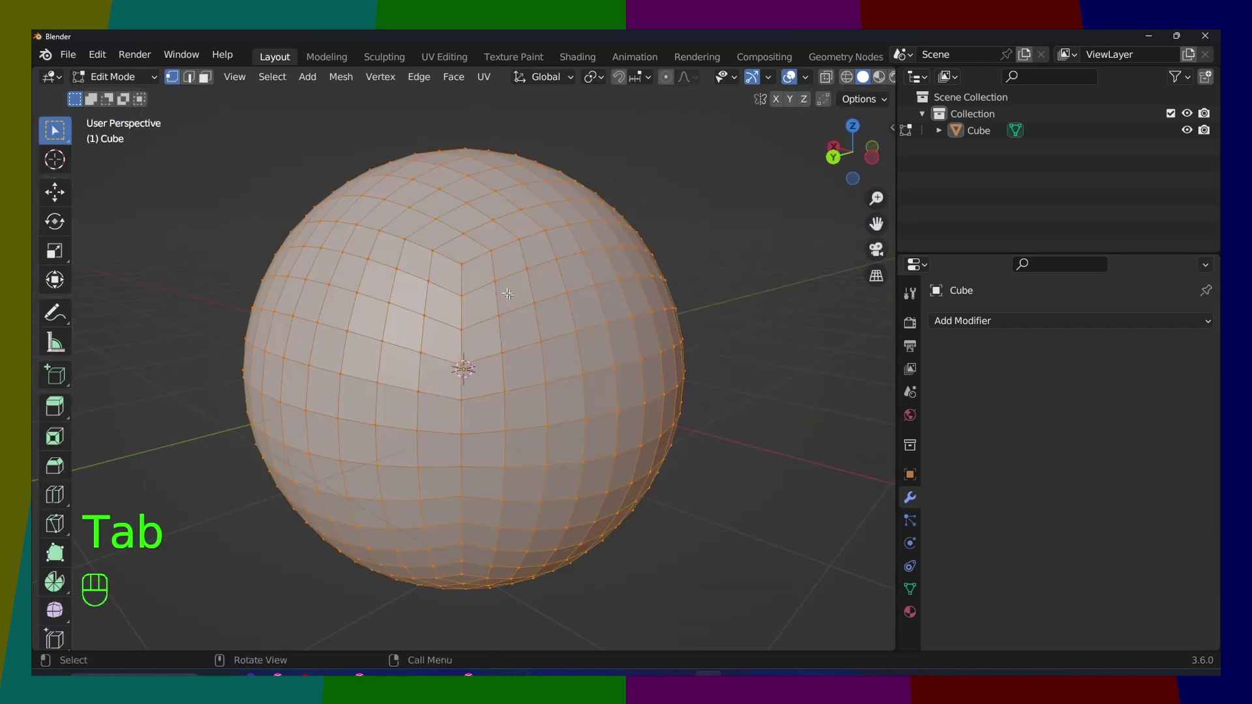
{"action": "right_click", "coordinate": [483, 283]}
{"action": "key", "text": "Tab"}
{"action": "right_click", "coordinate": [505, 285]}
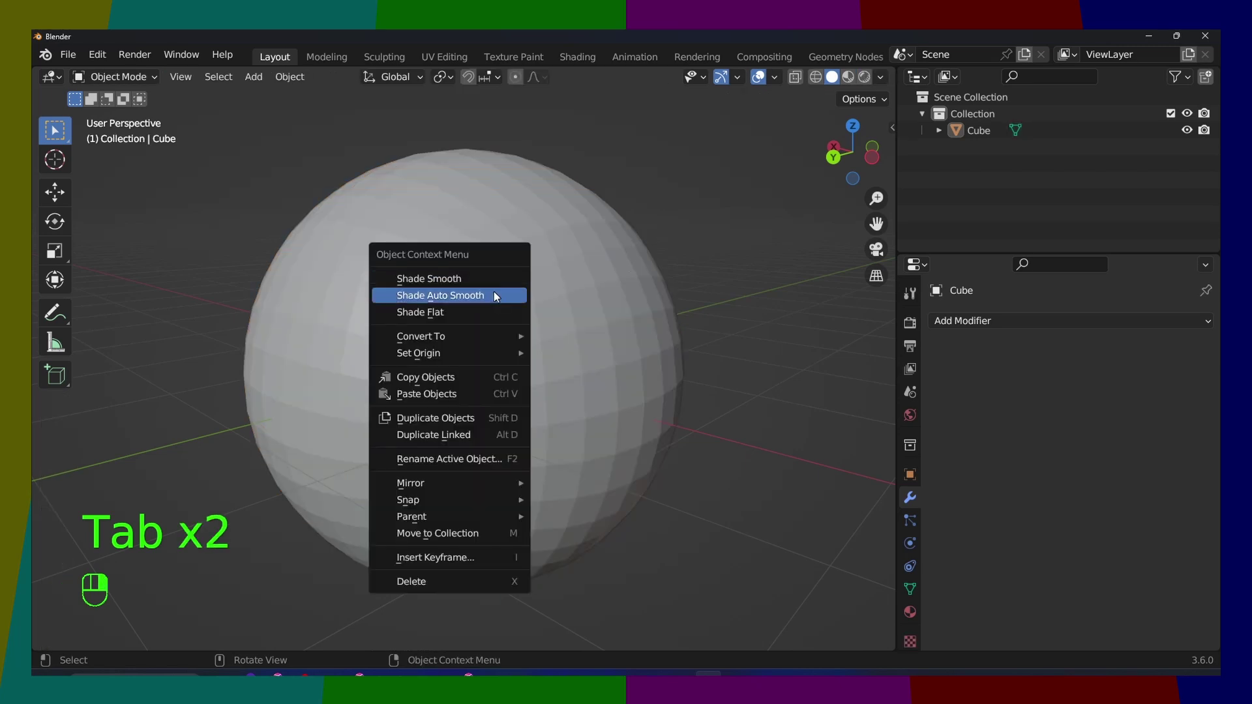
{"action": "key", "text": "Tab"}
{"action": "key", "text": "Tab"}
{"action": "key", "text": "Tab"}
{"action": "key", "text": "Tab"}
{"action": "key", "text": "Tab"}
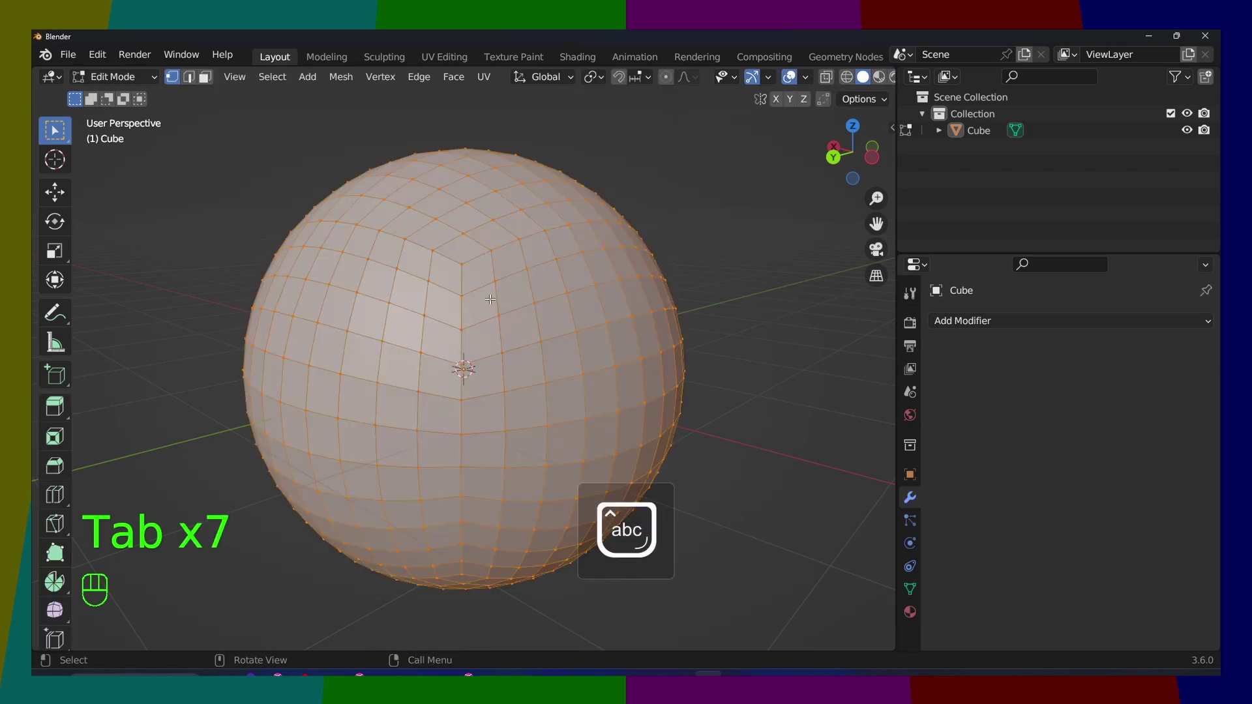
{"action": "key", "text": "Tab"}
{"action": "right_click", "coordinate": [491, 299]}
{"action": "middle_click_drag", "start_coordinate": [556, 260], "coordinate": [377, 271]}
{"action": "left_click", "coordinate": [378, 272]}
Apply Shade Smooth to the sphere from its context menu and inspect the faceless surface.
{"action": "right_click", "coordinate": [547, 336]}
{"action": "left_click", "coordinate": [547, 333]}
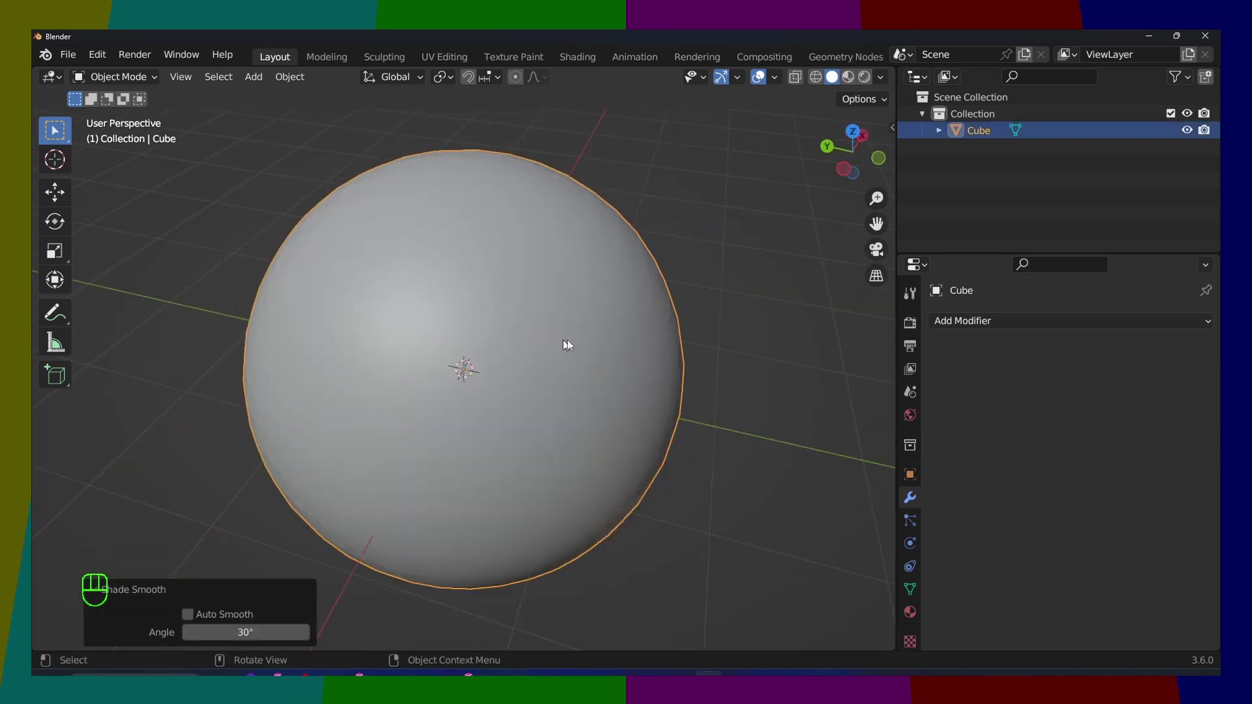
{"action": "middle_click_drag", "start_coordinate": [567, 343], "coordinate": [472, 369]}
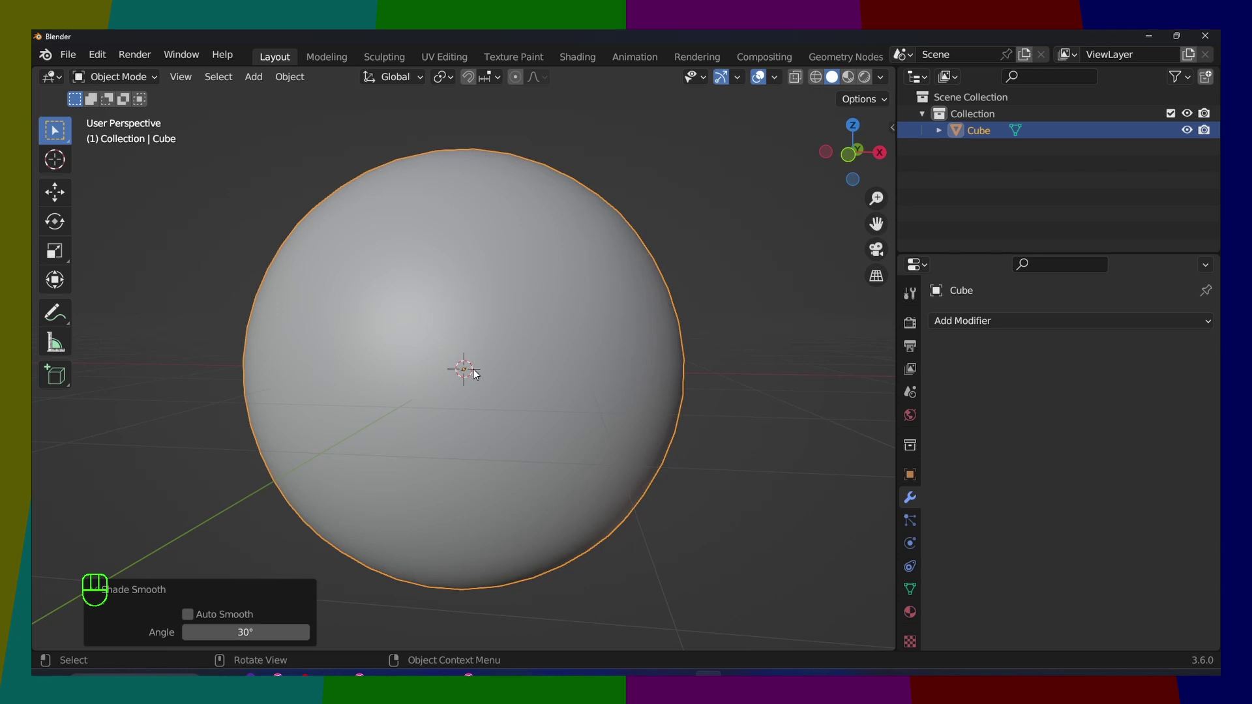
{"action": "scroll", "coordinate": [473, 369], "scroll_direction": "up", "scroll_amount": 1}
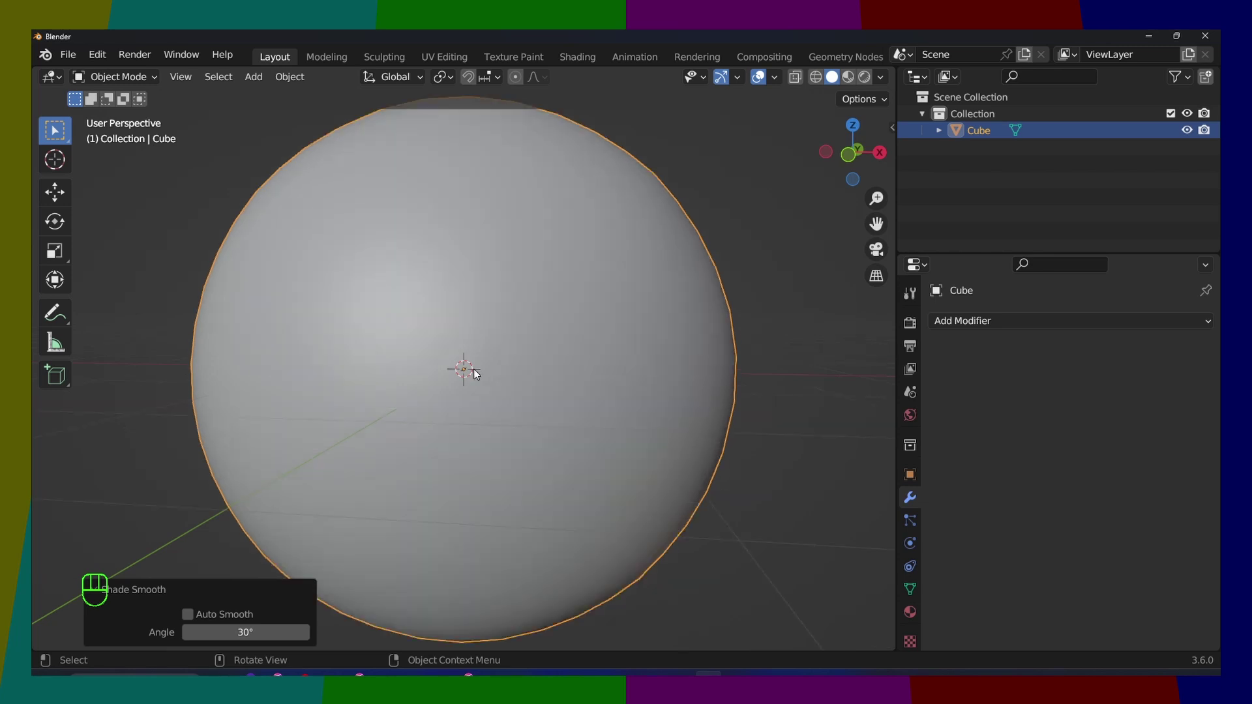